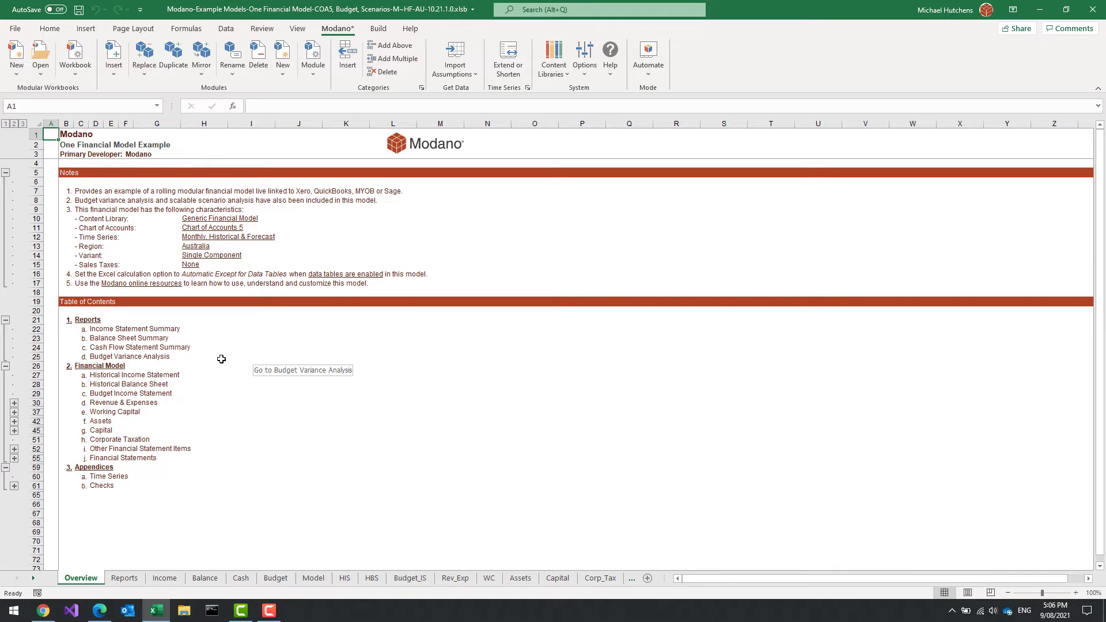
Open the Revenue & Expenses sheet and examine the revenue and profit margin assumptions for July 2021.
left_click(121, 405)
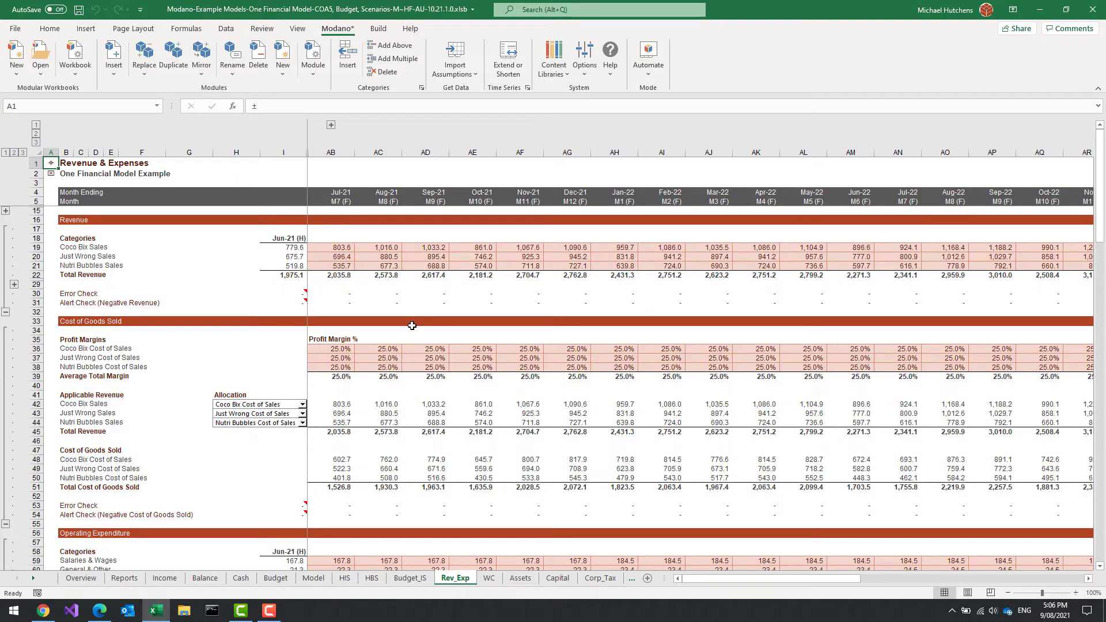
left_click(353, 247)
left_click(345, 352)
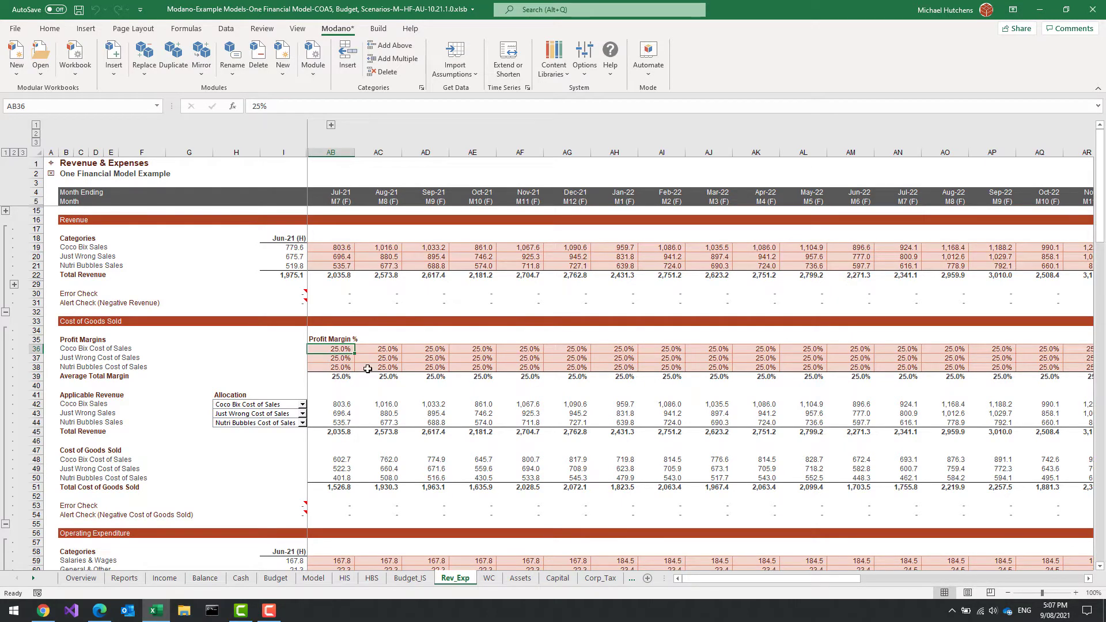
scroll(367, 369, "down", 2)
scroll(361, 295, "up", 2)
left_click(340, 245)
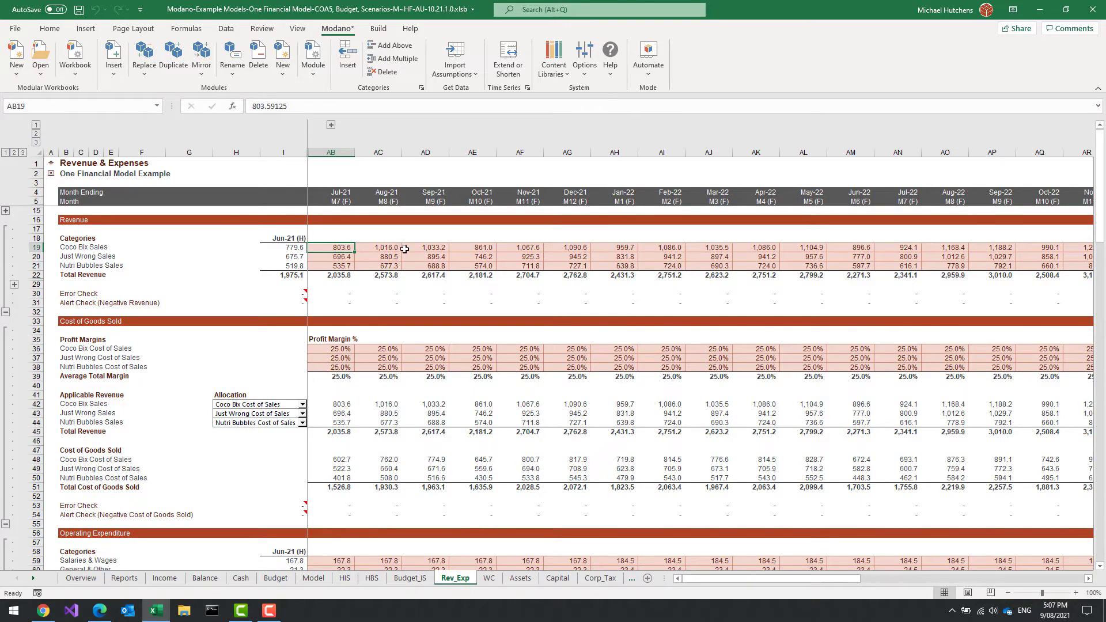
Insert the Scenario Manager (Variable Scenarios) module from the web library into the workbook.
left_click(114, 64)
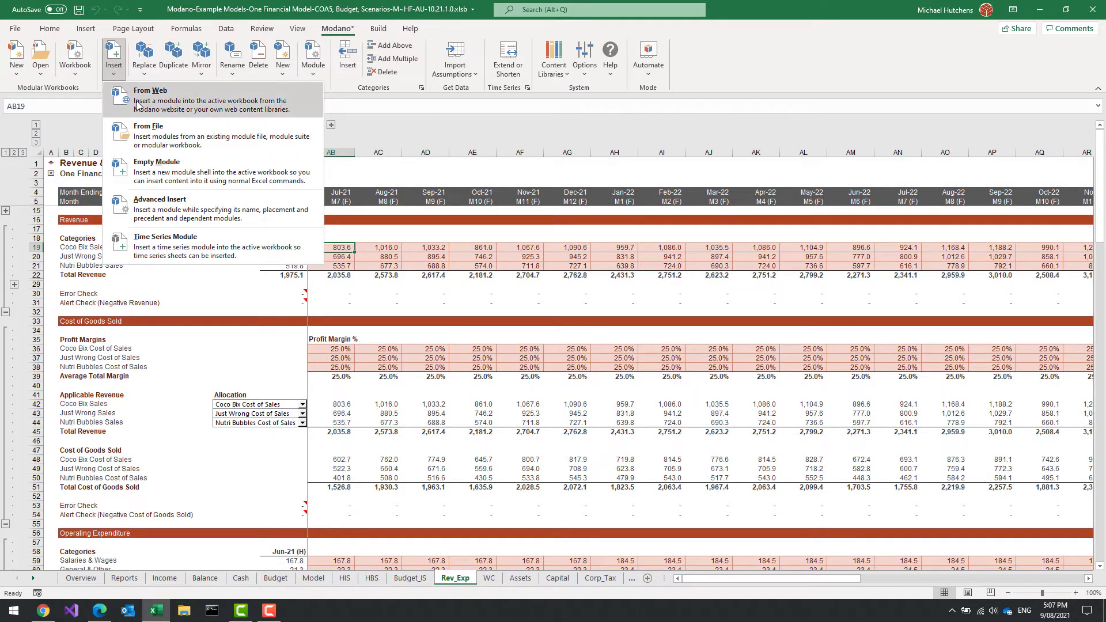
left_click(276, 182)
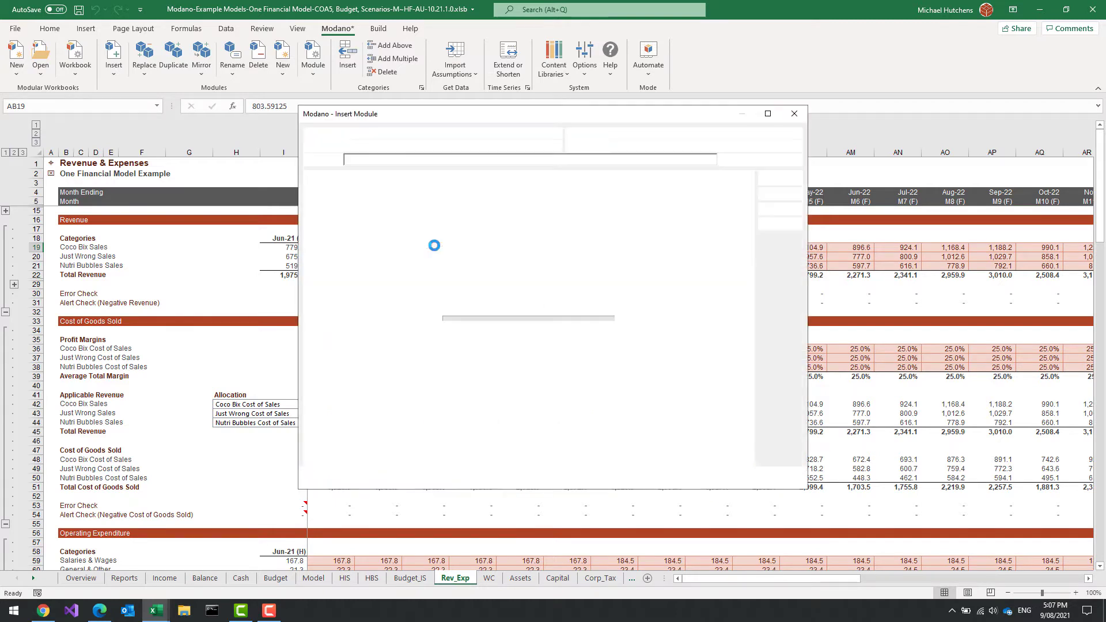
left_click(403, 271)
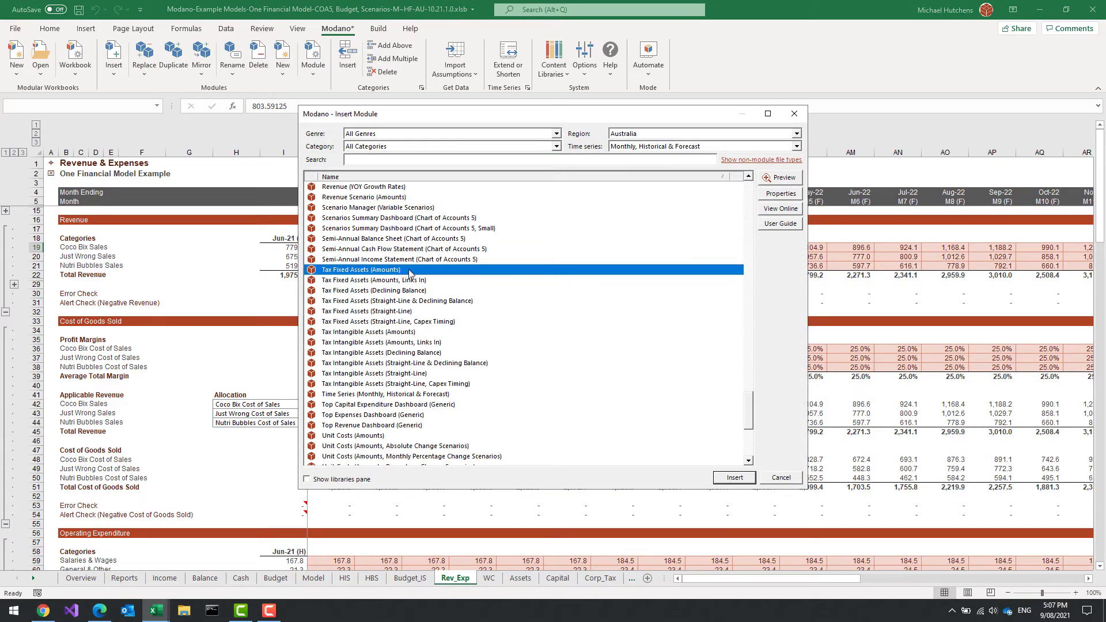
key("Up")
key("Up")
key("Up")
key("Up")
key("Up")
key("Up")
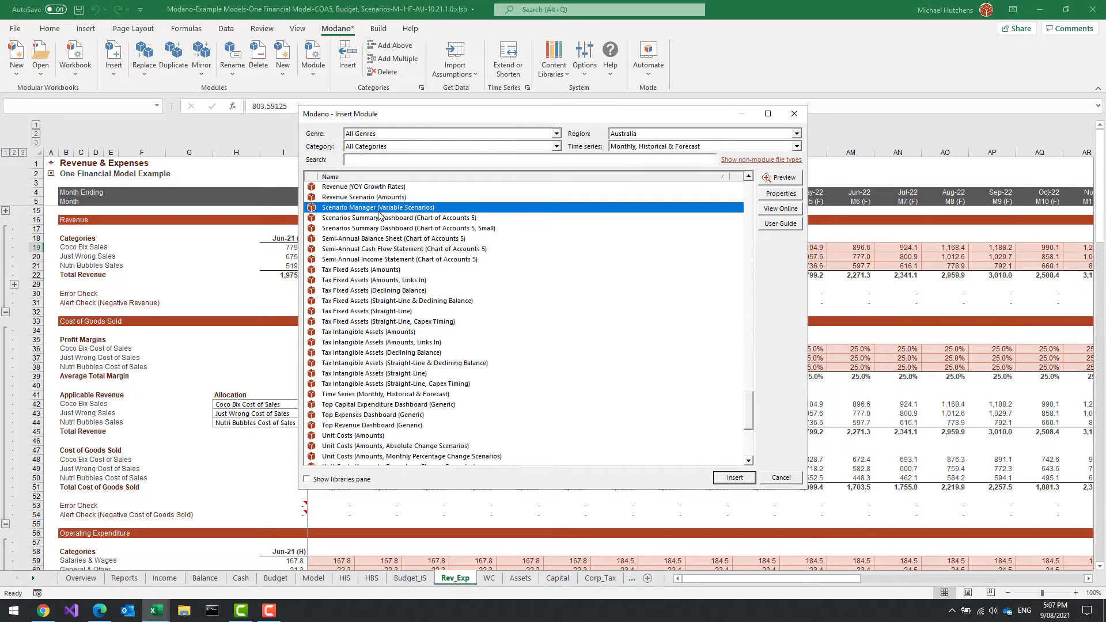
left_click(733, 483)
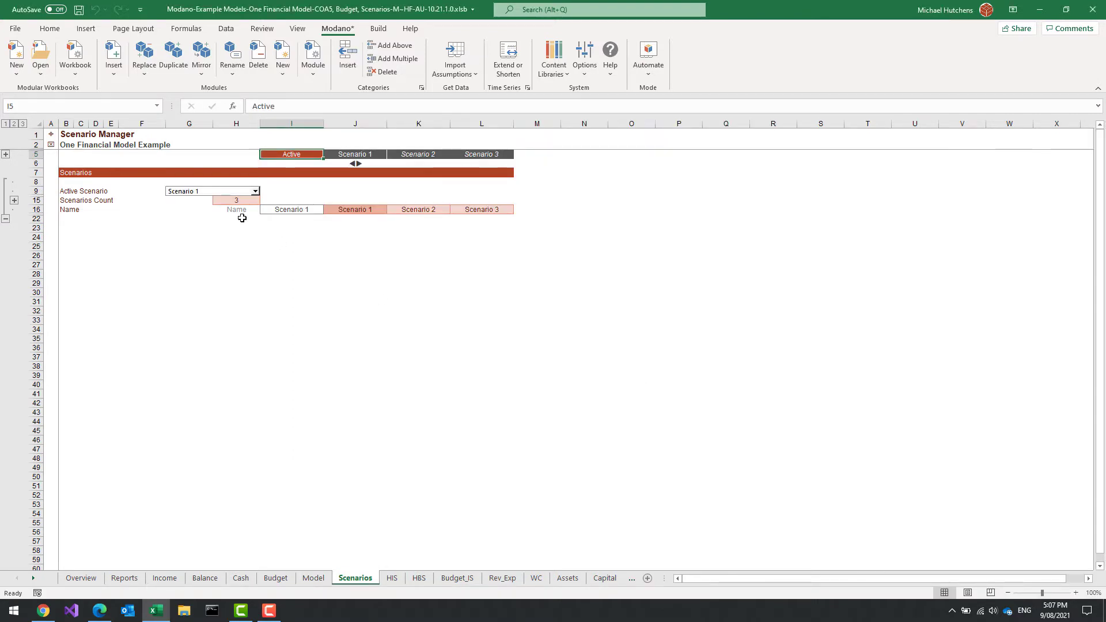
Name the three scenarios Base Case, Funding and IPO in the Scenario Manager.
left_click(352, 208)
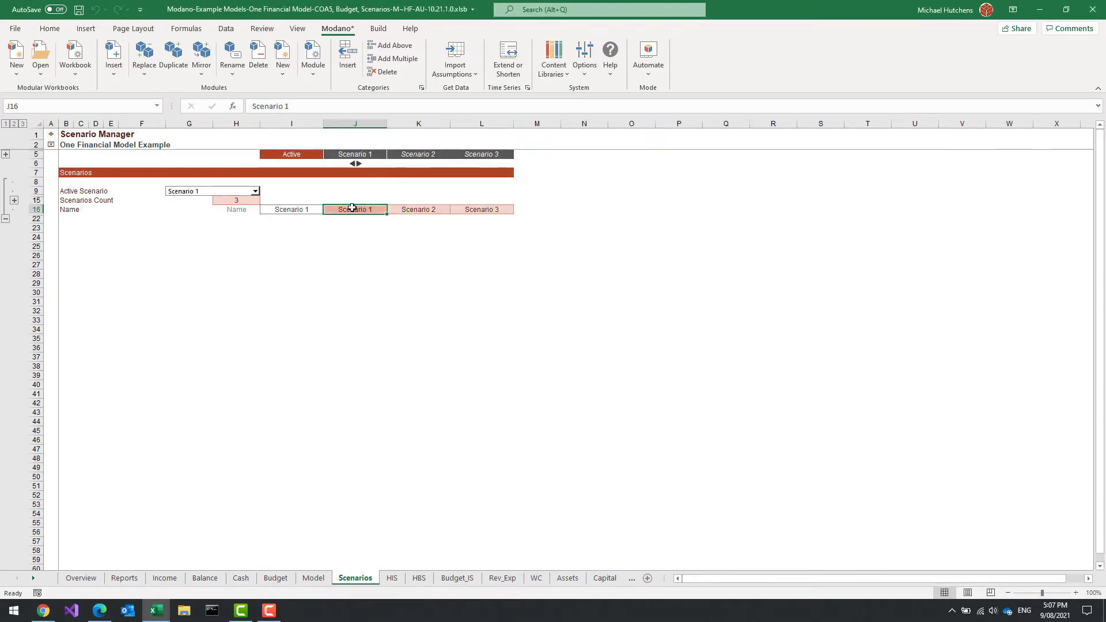
type("B")
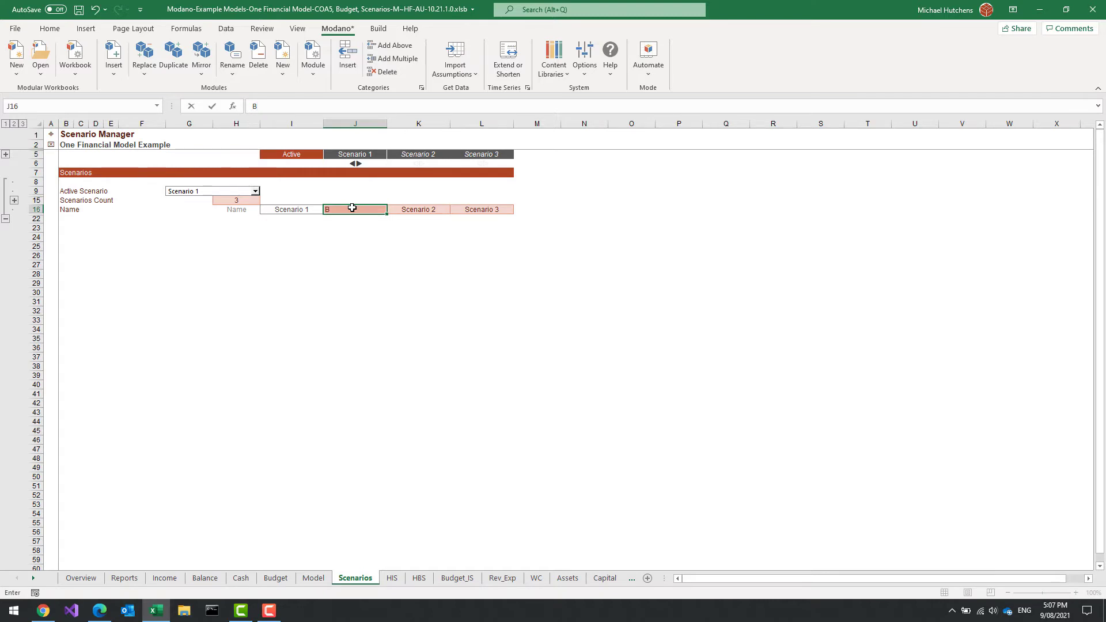
type("ase")
key("Return")
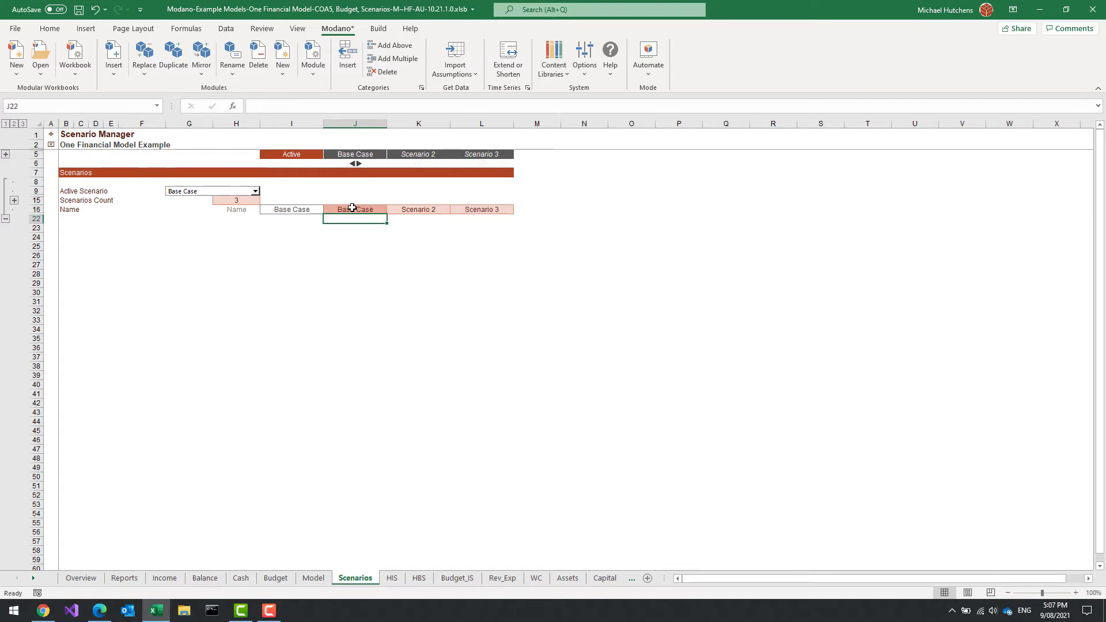
key("Right")
key("Up")
type("Funding")
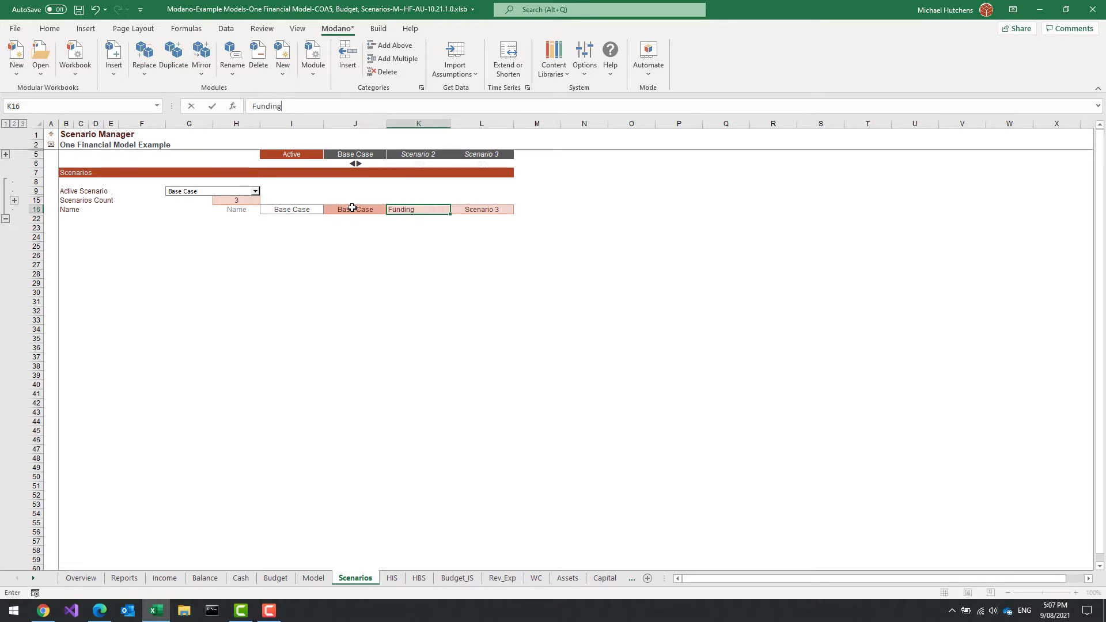
key("Return")
key("Right")
key("Up")
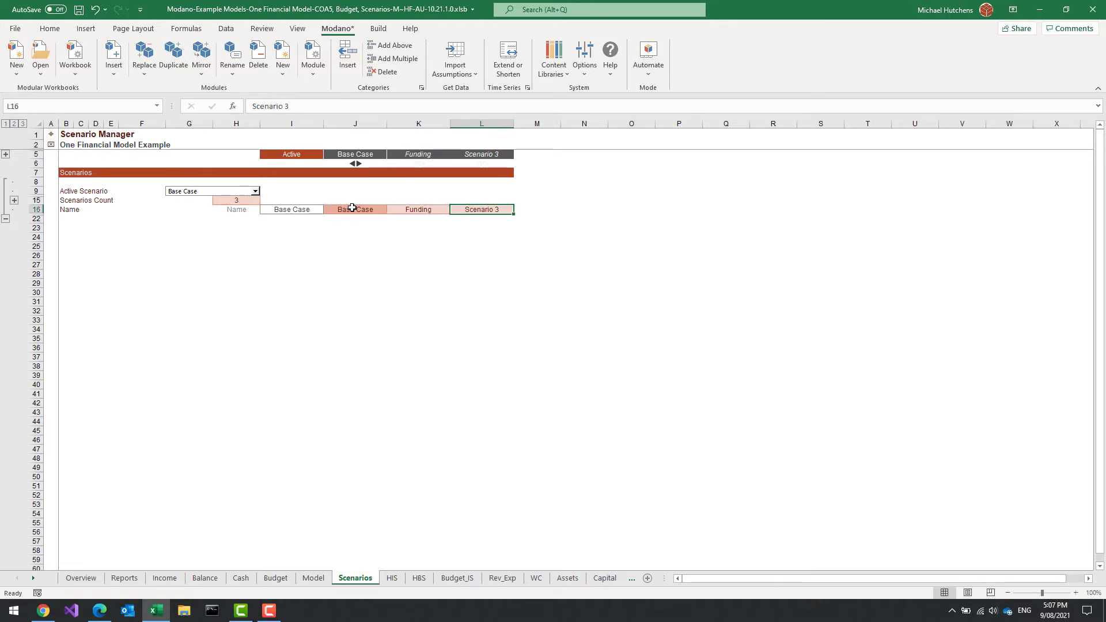
type("IPO")
key("Return")
key("Up")
Replace the Revenue module on the Rev_Exp sheet with Revenue (Amounts, Percentage Change Scenarios), retaining its assumptions.
left_click(502, 578)
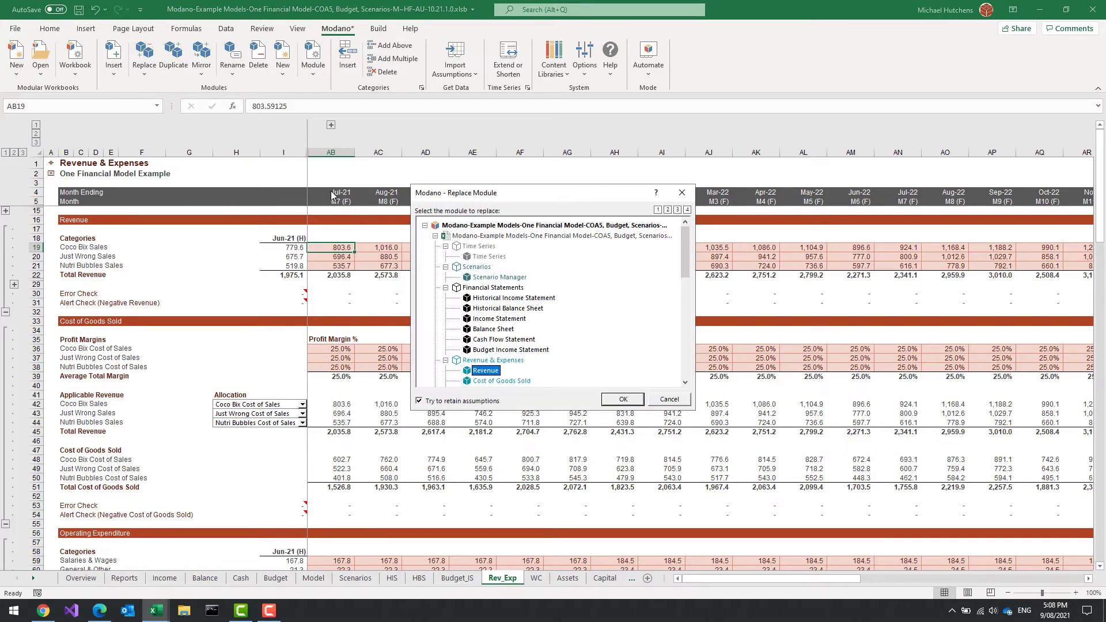
left_click(623, 401)
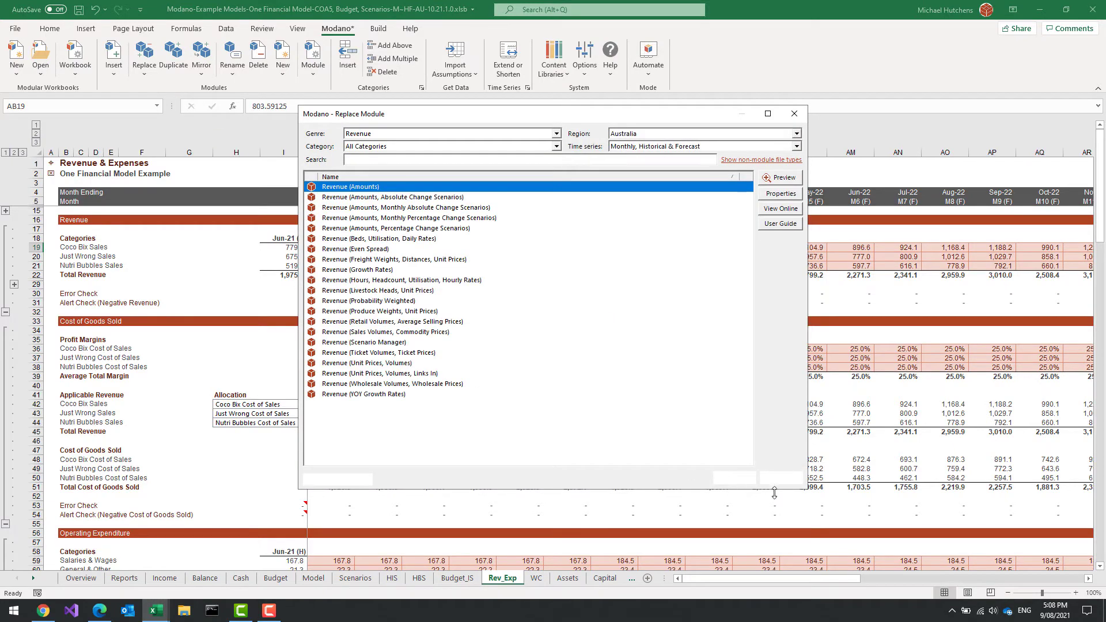
left_click(780, 478)
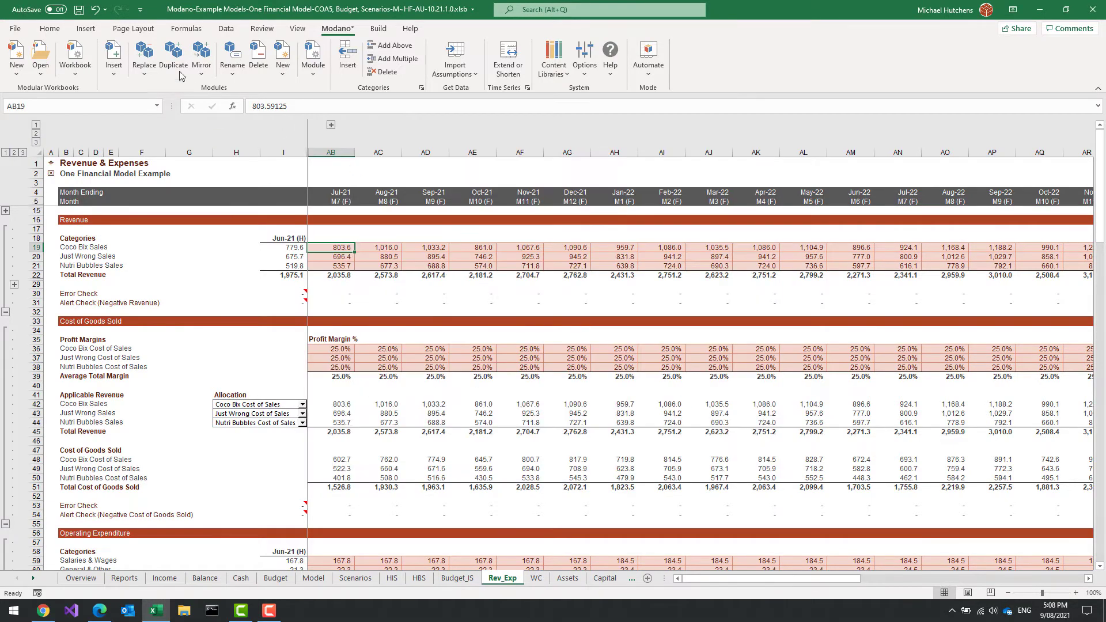
left_click(144, 61)
left_click(155, 92)
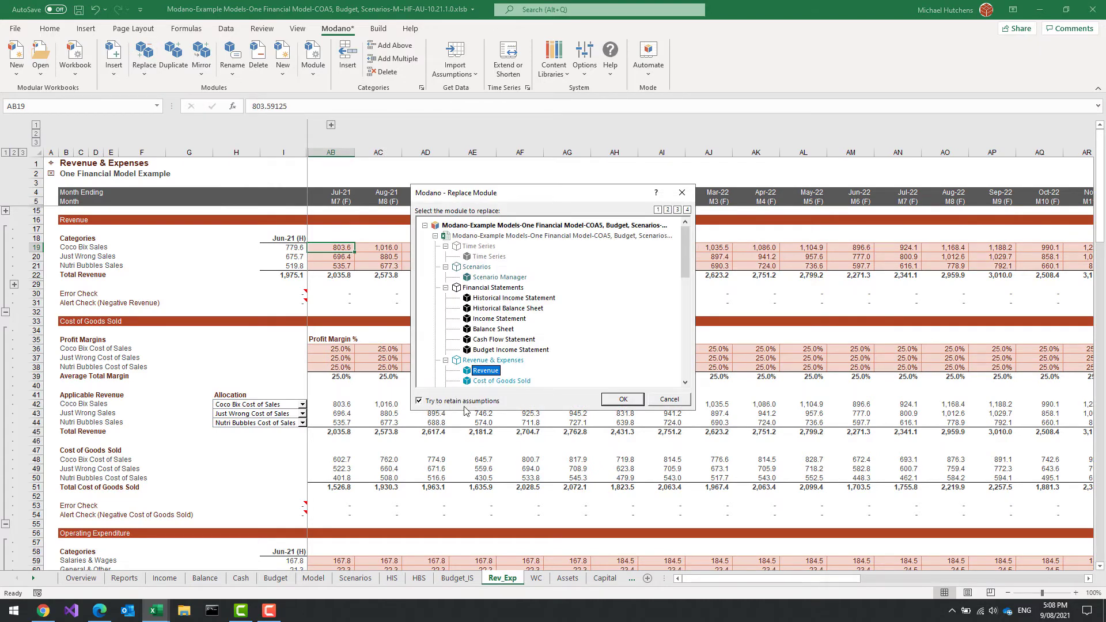
left_click(622, 400)
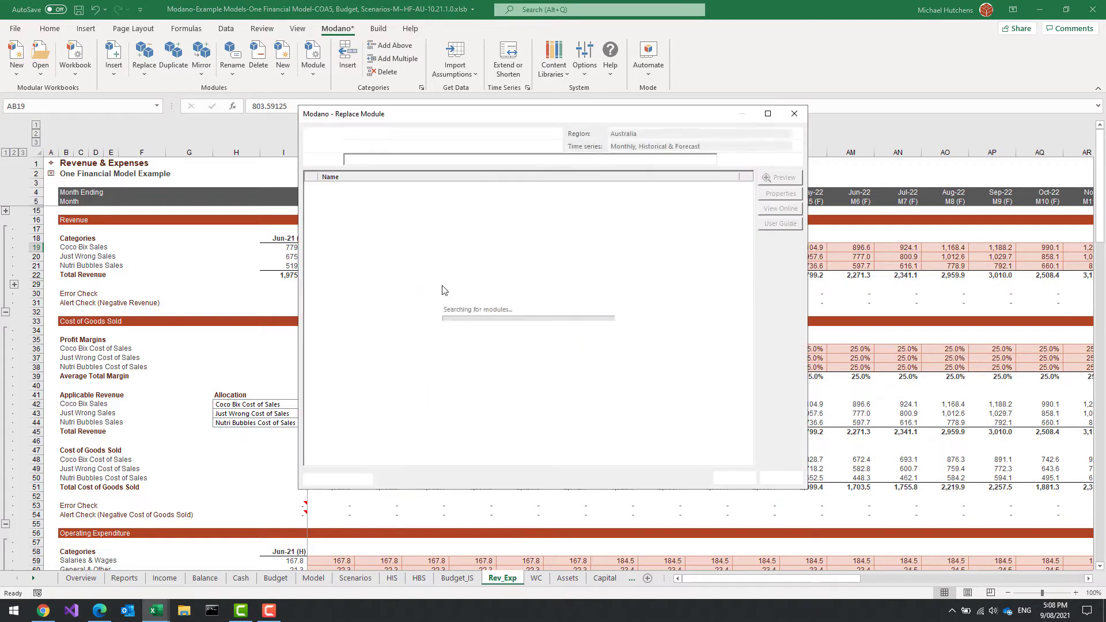
left_click(380, 208)
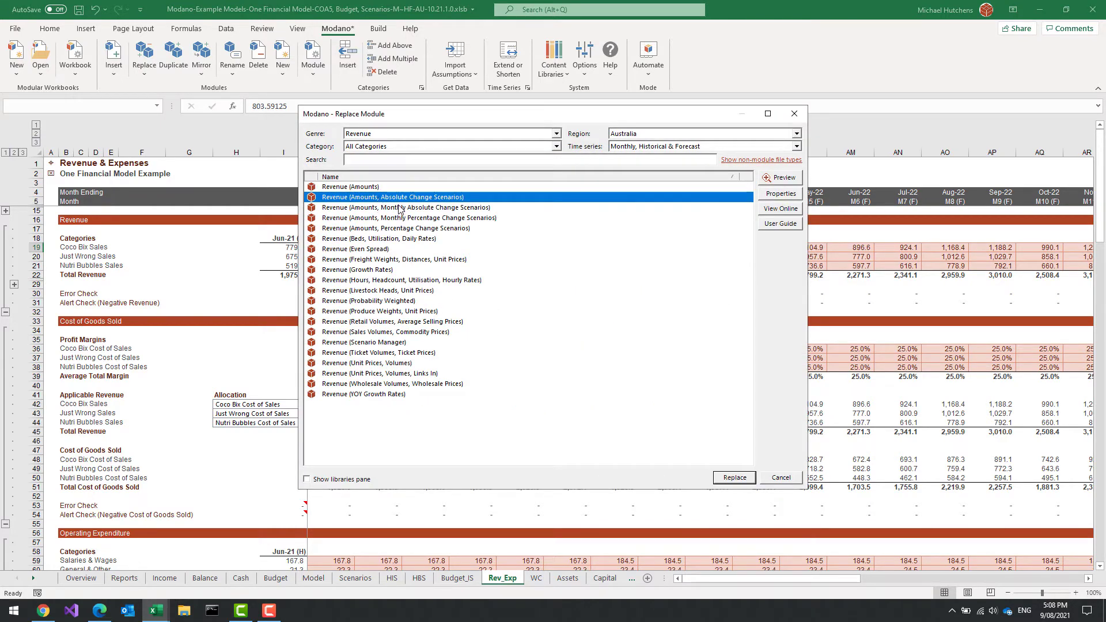
left_click(411, 218)
left_click(380, 238)
left_click(403, 228)
left_click(728, 481)
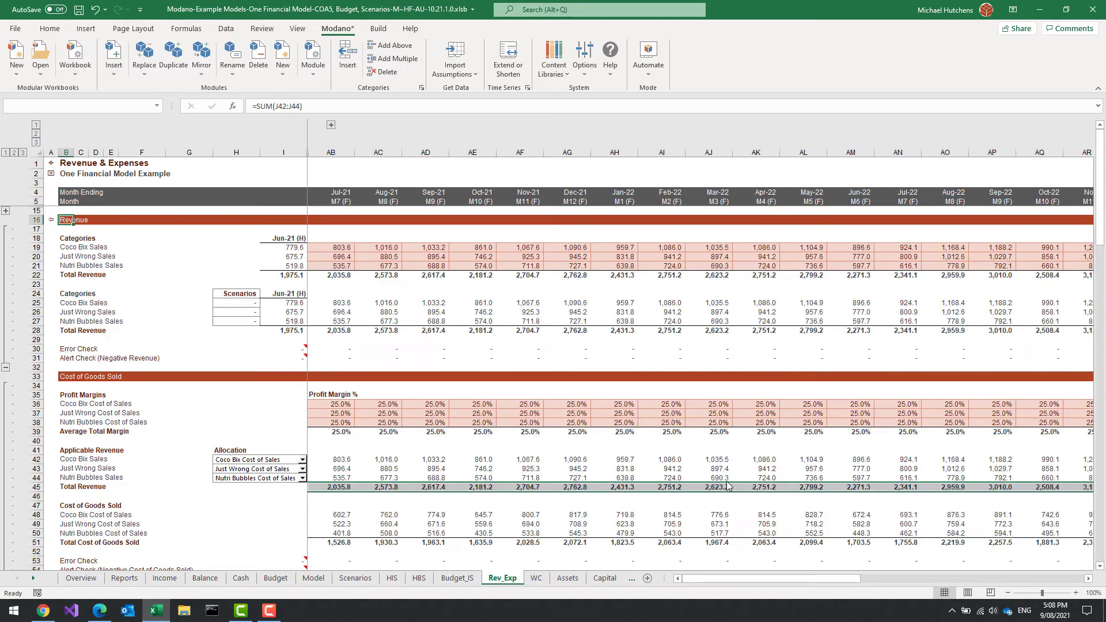
Trace the Coco Bix Sales scenario cell to the Scenario Manager and set all three Funding revenue changes to 5%.
left_click(239, 303)
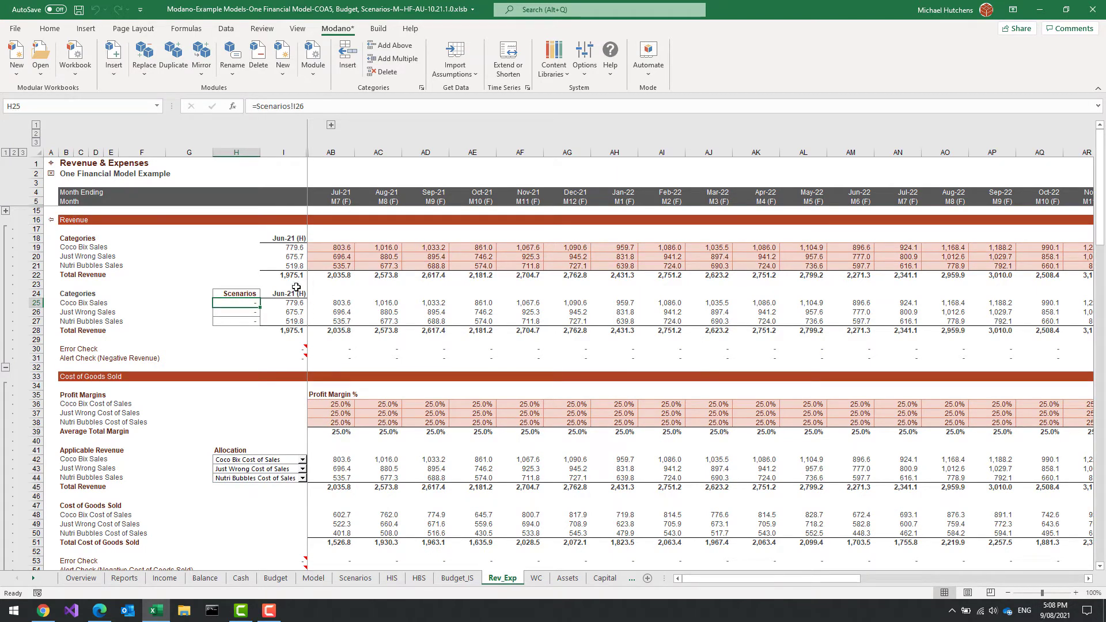
key("ctrl+bracketleft")
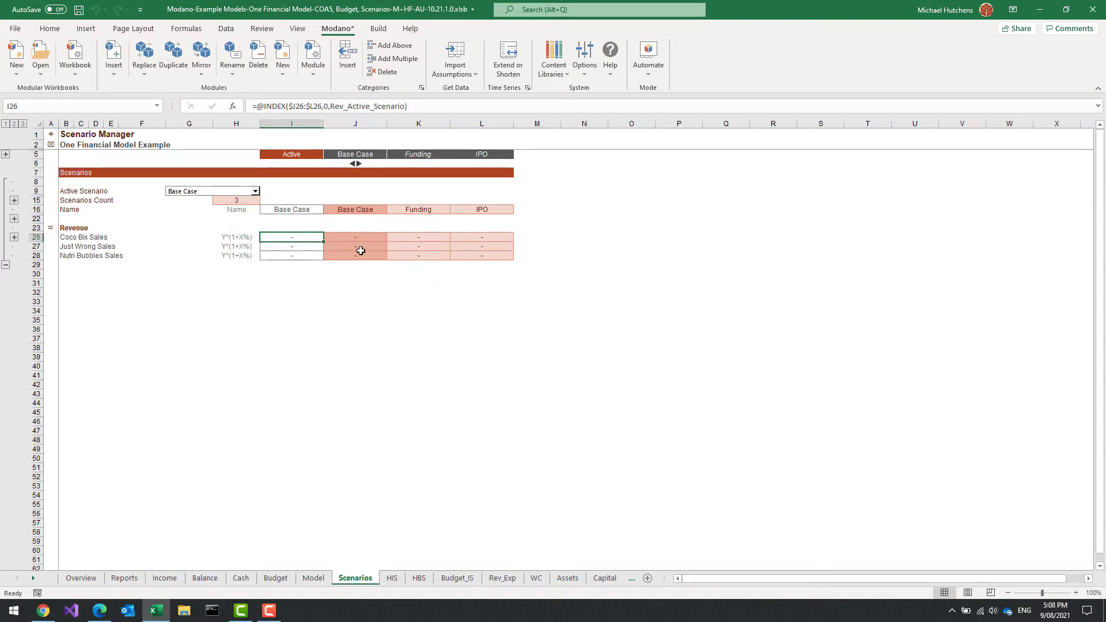
left_click(424, 240)
key("shift+Down")
key("shift+Down")
type("5%")
key("ctrl+Return")
Set the IPO scenario's revenue changes to 10% for all three sales categories.
key("Right")
key("shift+Down")
key("shift+Down")
type("10%")
key("ctrl+Return")
key("Down")
key("Down")
key("Down")
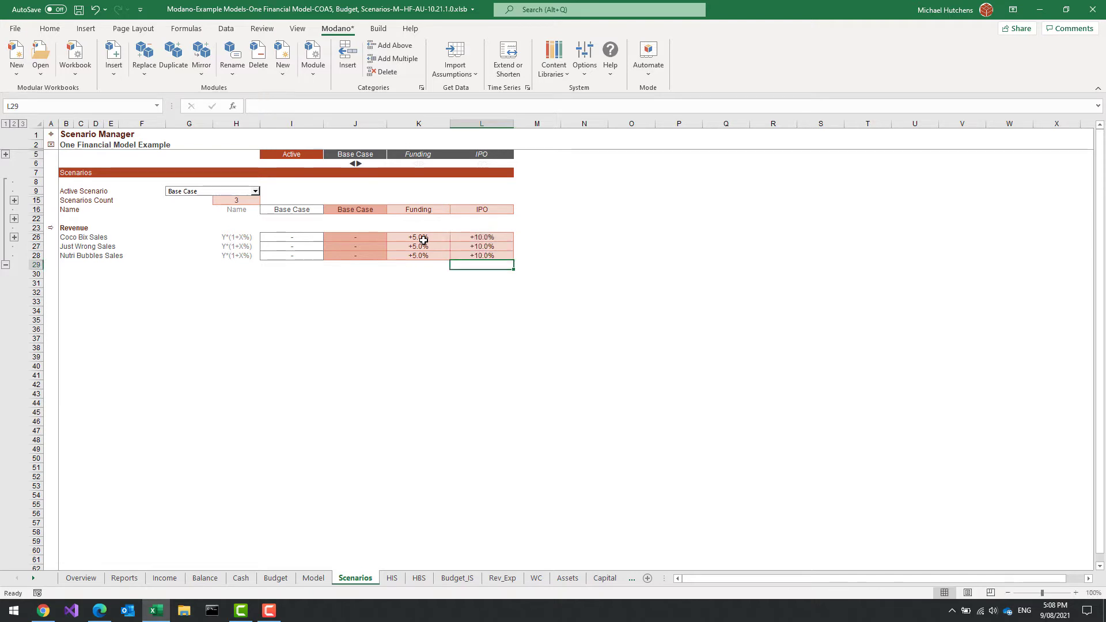
Make Funding the active scenario and check its effect on revenue in the Revenue & Expenses sheet.
left_click(217, 190)
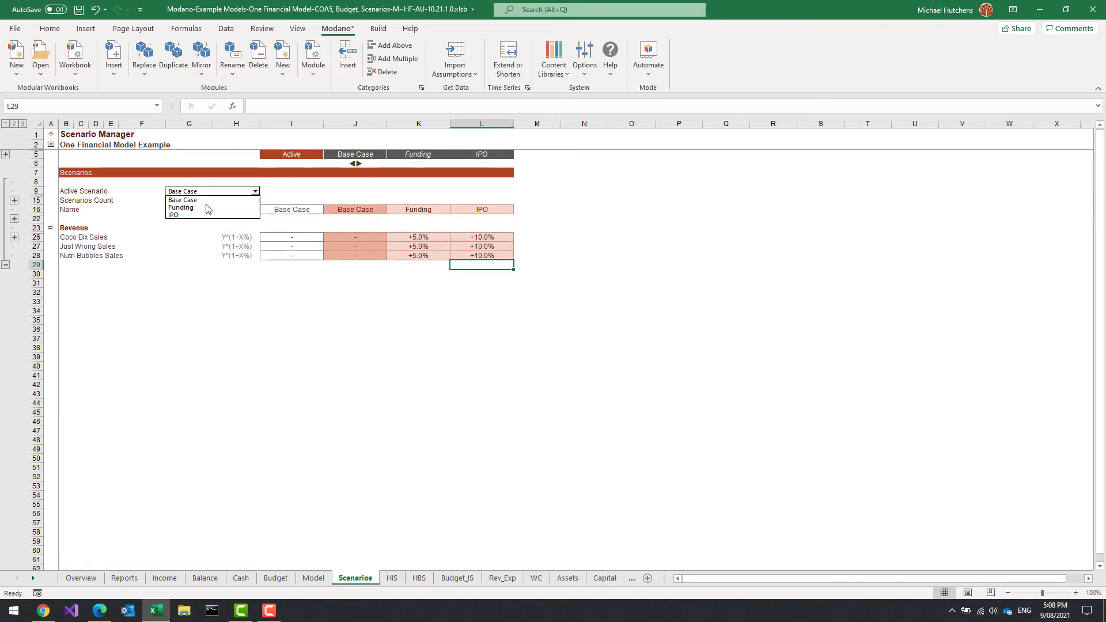
left_click(207, 214)
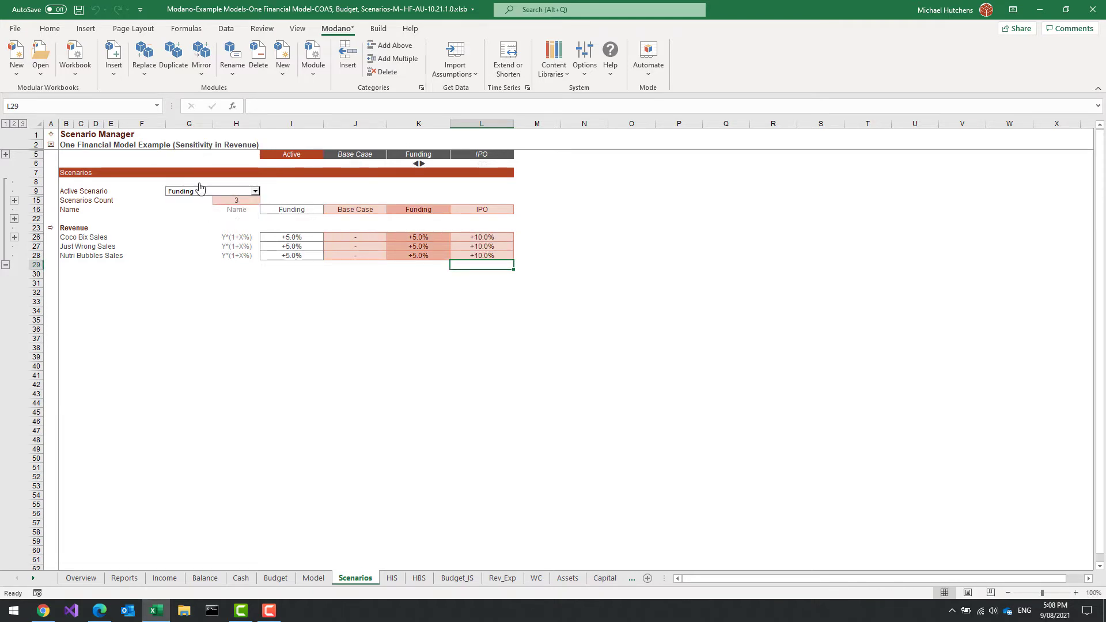
left_click(51, 135)
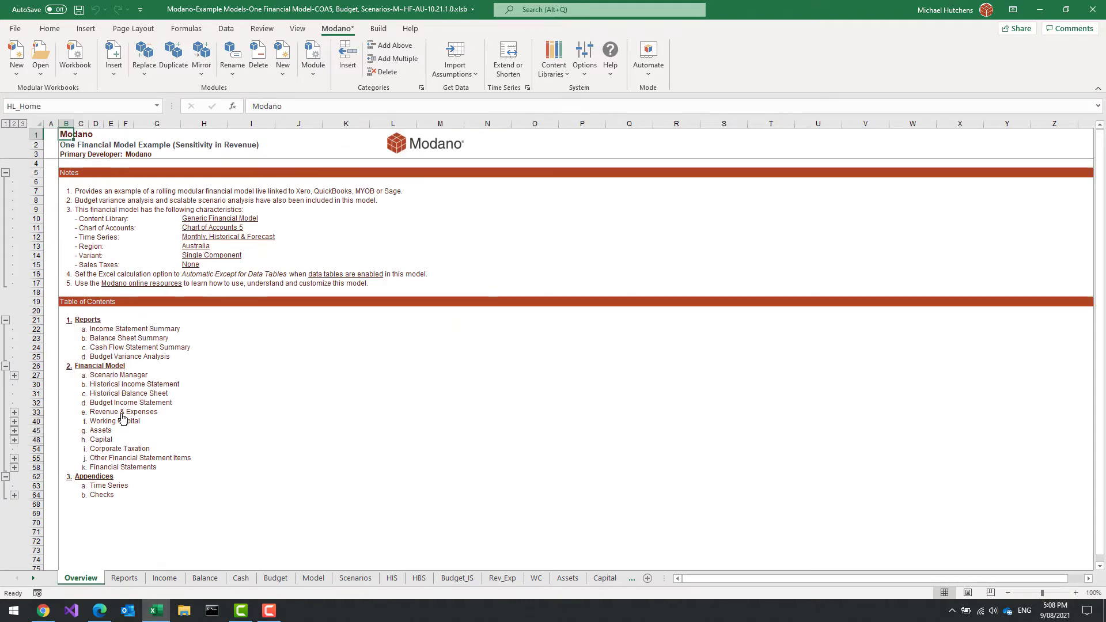
left_click(141, 397)
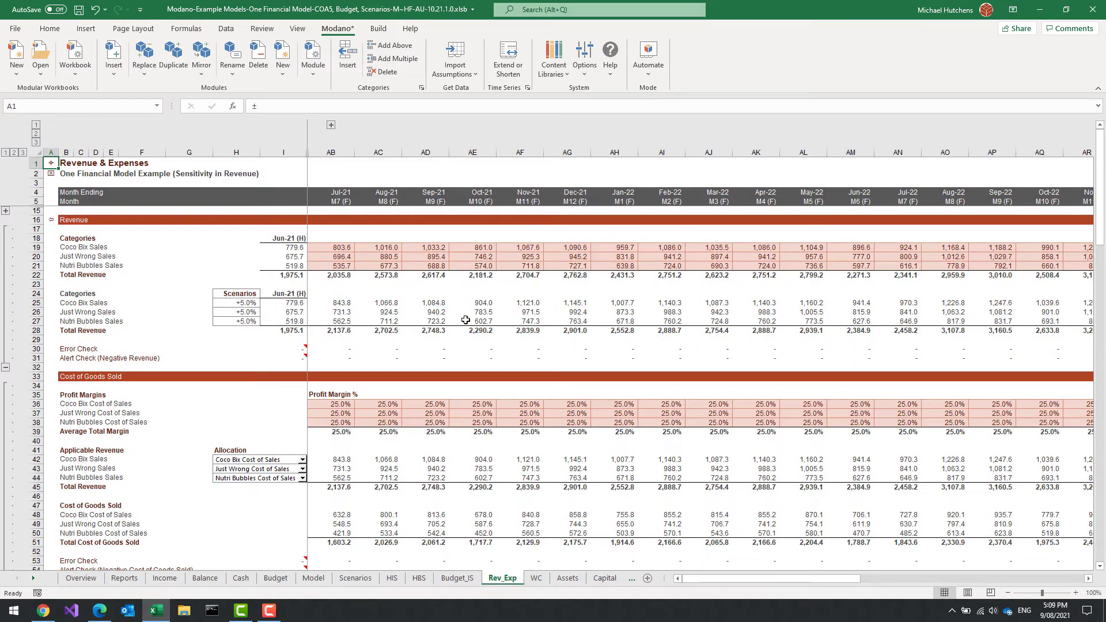
Examine the sensitivity checks on the Checks sheet and follow the Revenue check to its source.
left_click(51, 174)
scroll(124, 447, "down", 4)
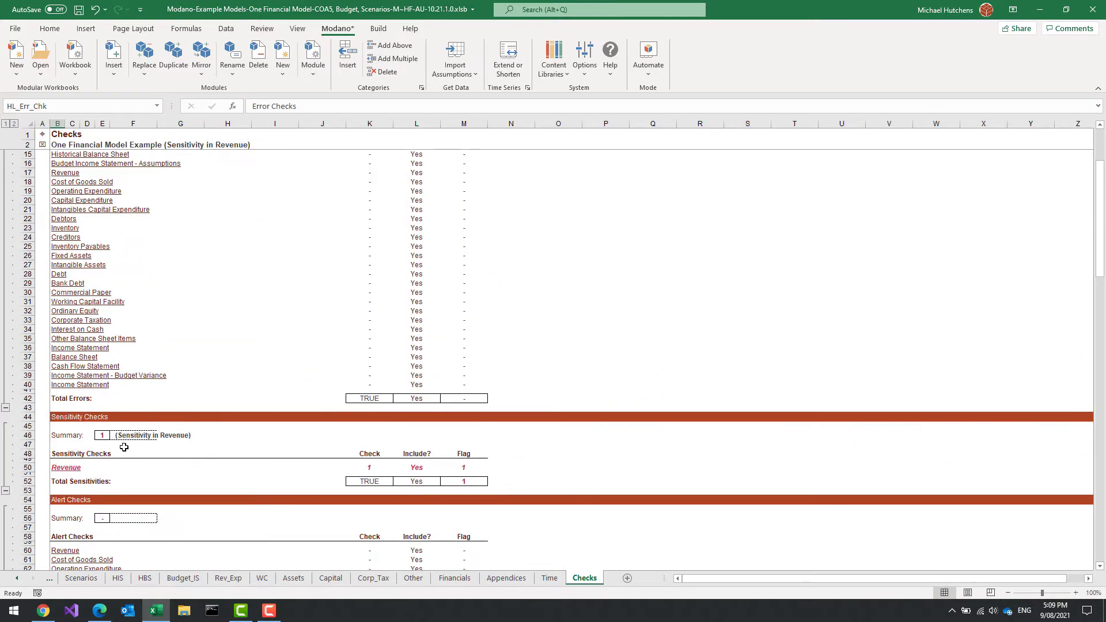
left_click(66, 467)
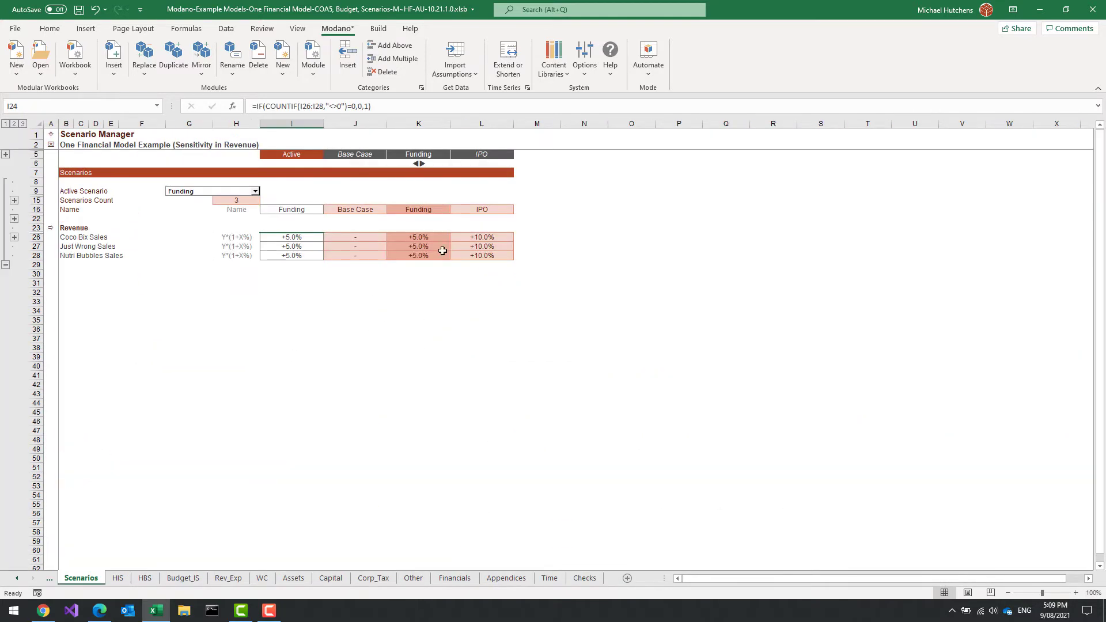
Set the active scenario back to Base Case and view the Financial Statements sheet.
left_click(218, 194)
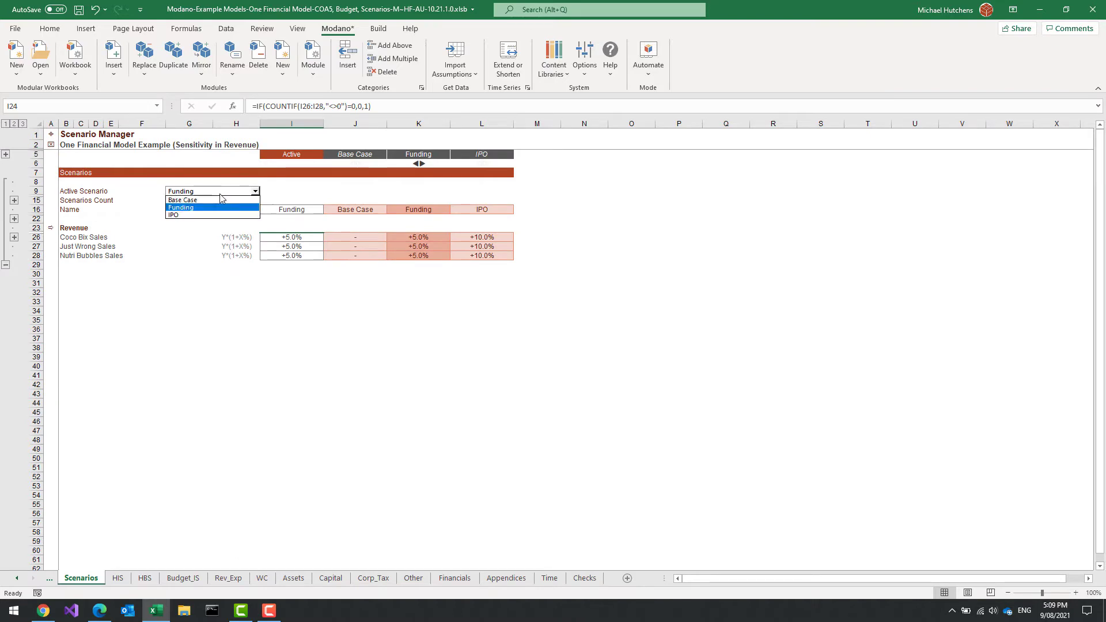
left_click(215, 200)
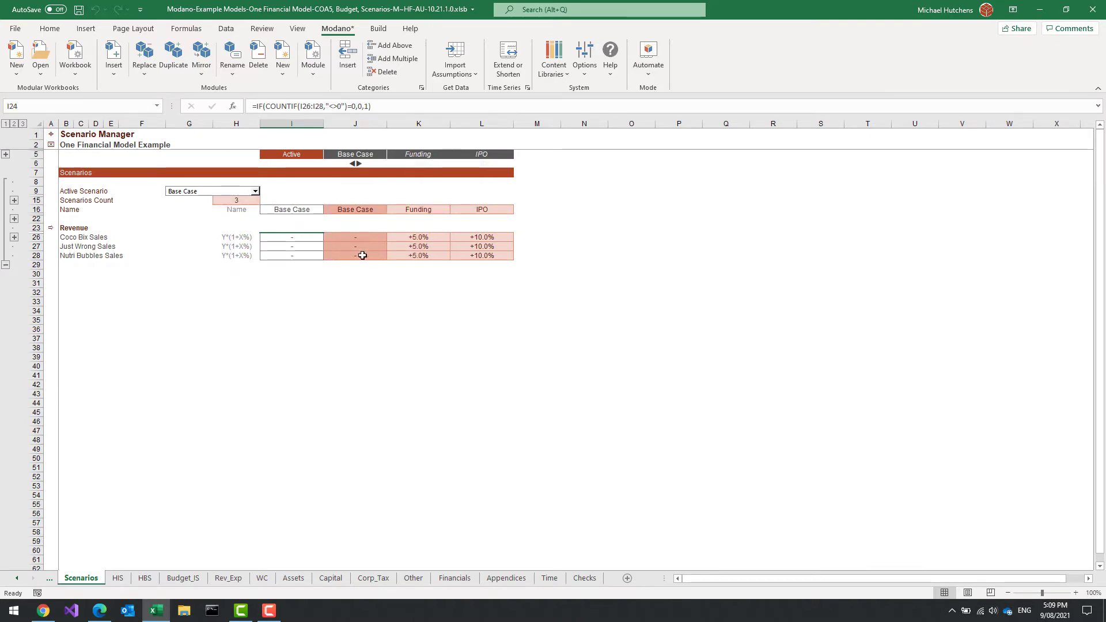
left_click(454, 578)
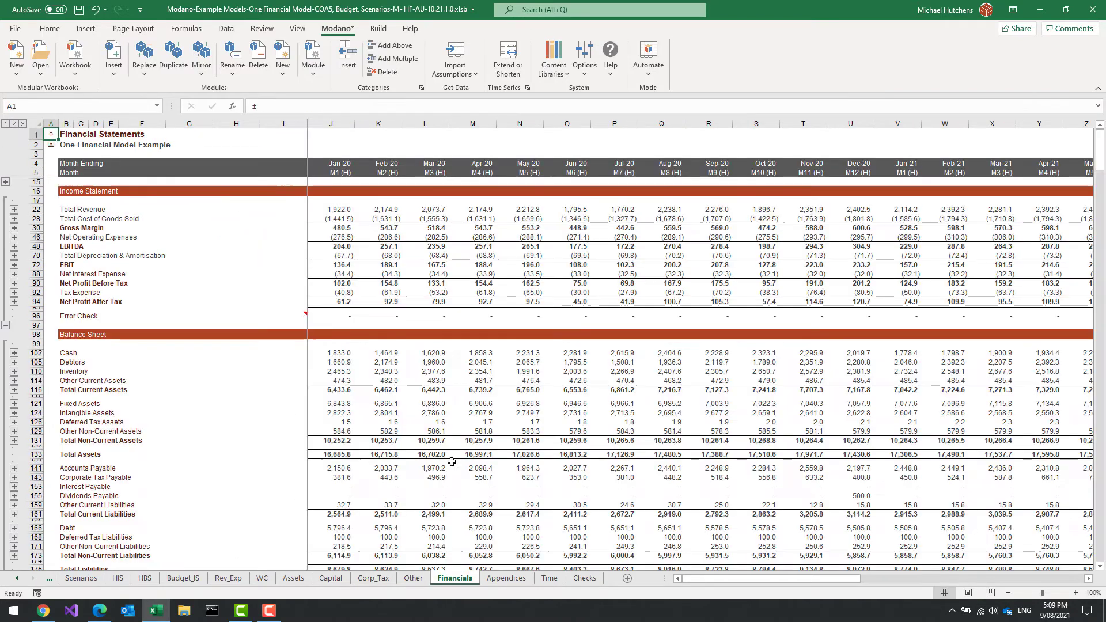
Insert the Scenarios Summary Dashboard (Chart of Accounts 5, Small) module into the model.
left_click(228, 578)
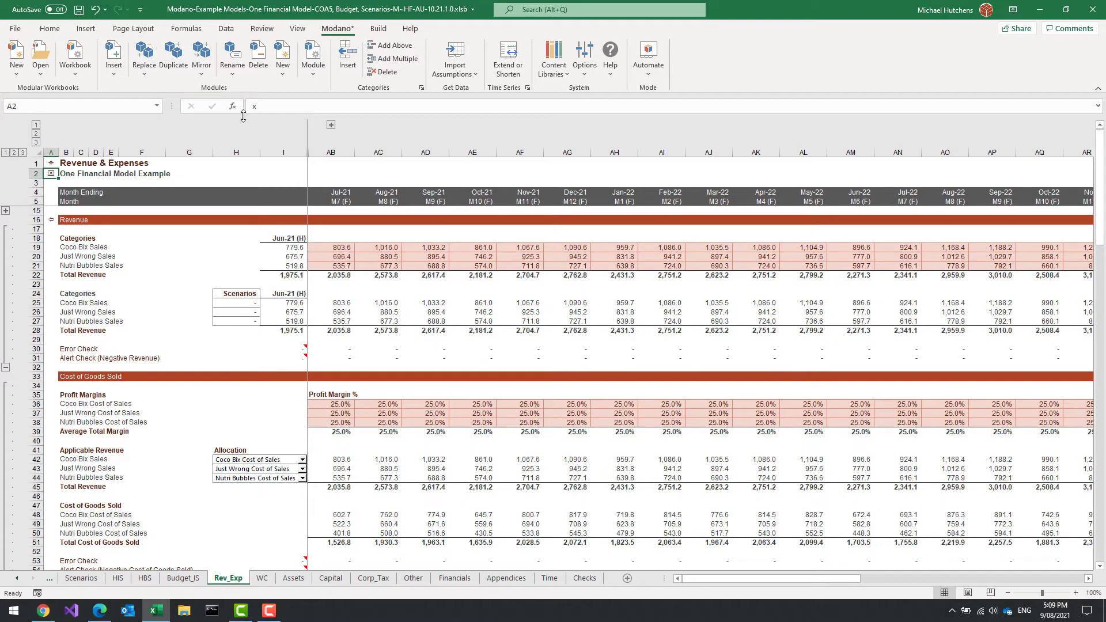
left_click(124, 73)
left_click(196, 166)
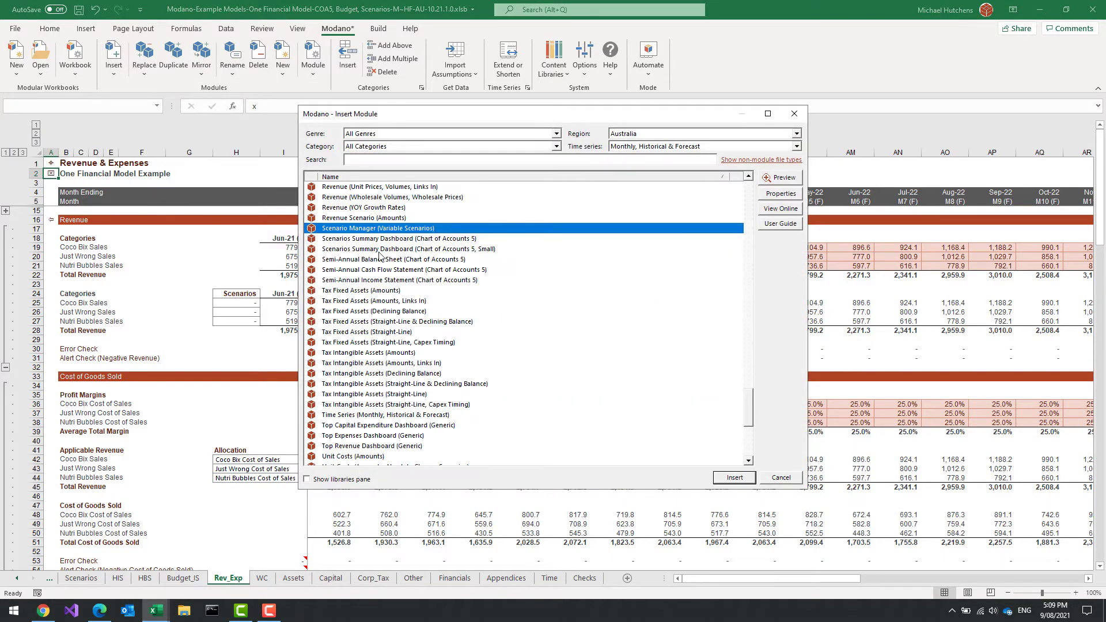
left_click(375, 249)
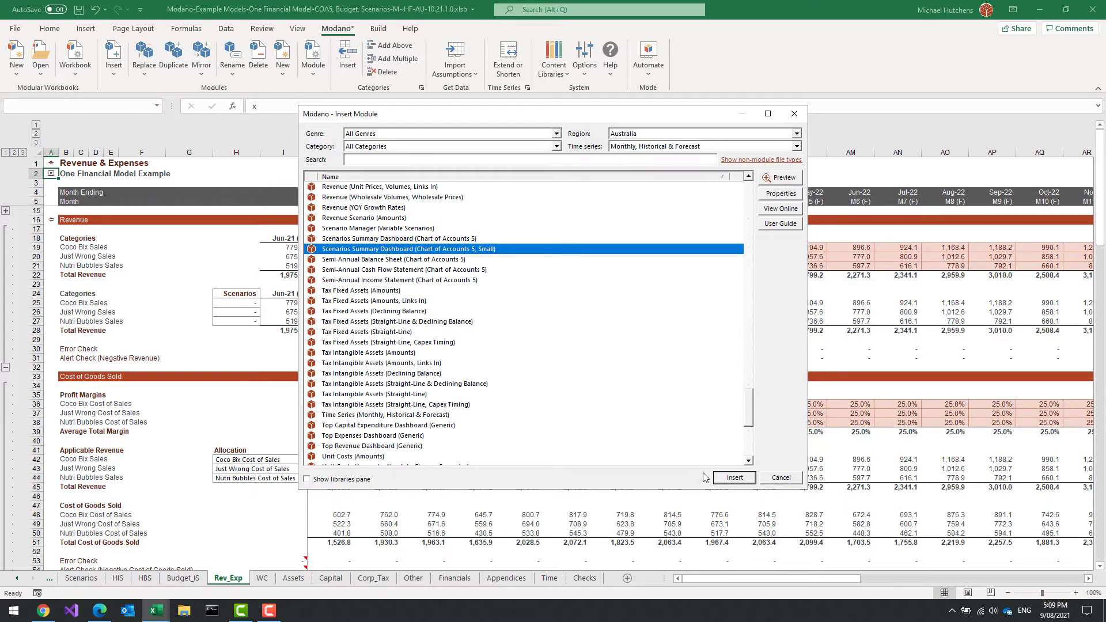
left_click(727, 479)
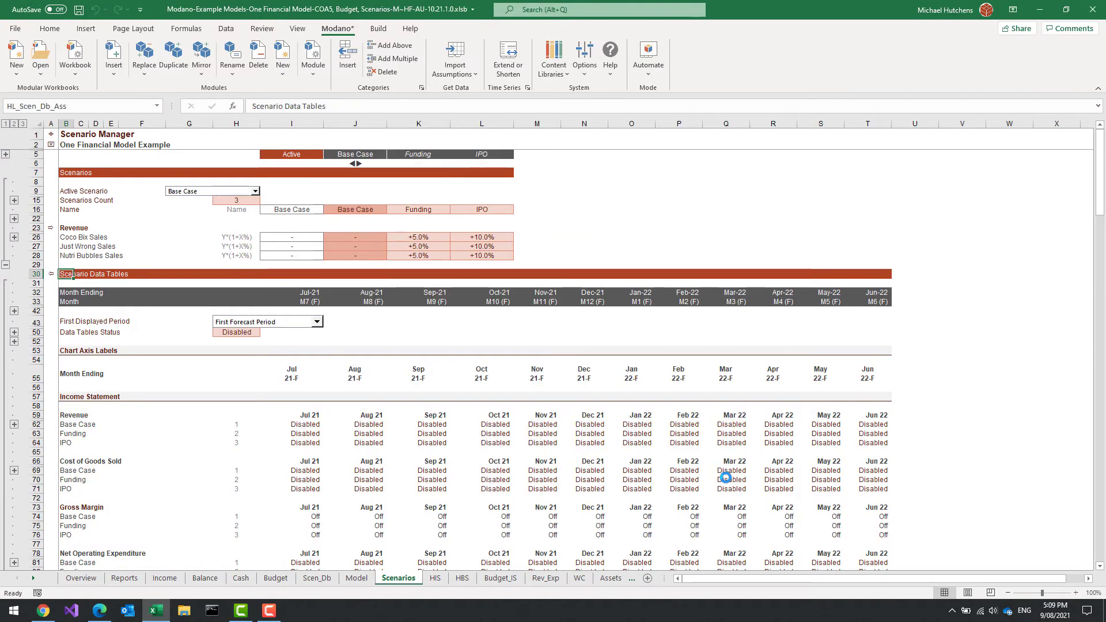
Set the workbook's calculation option to Automatic Except for Data Tables.
left_click(253, 332)
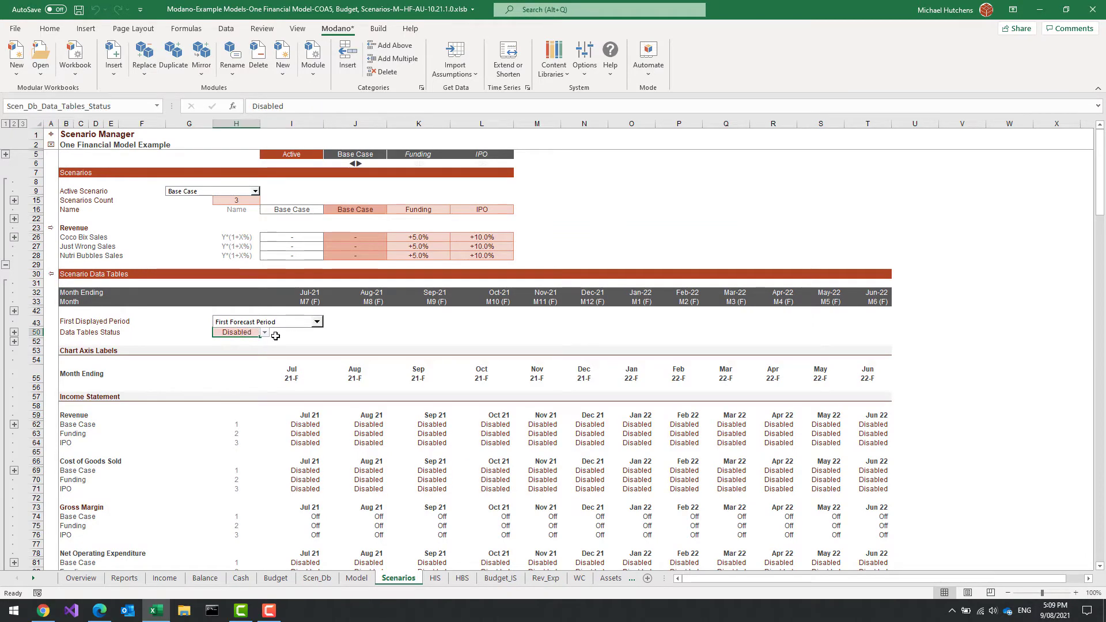
left_click(319, 366)
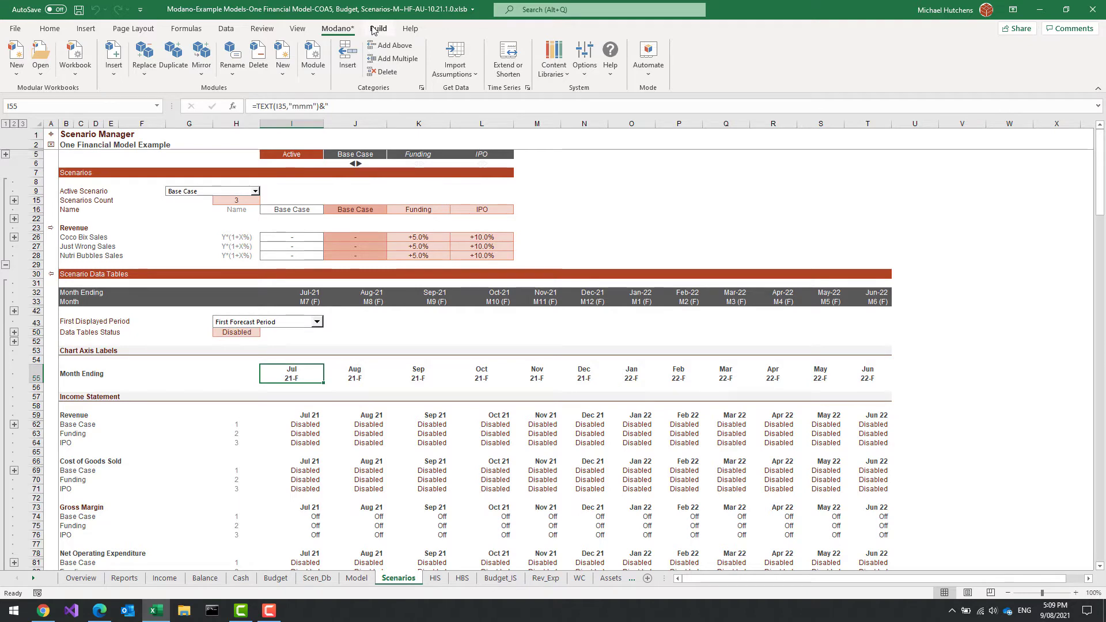
left_click(187, 29)
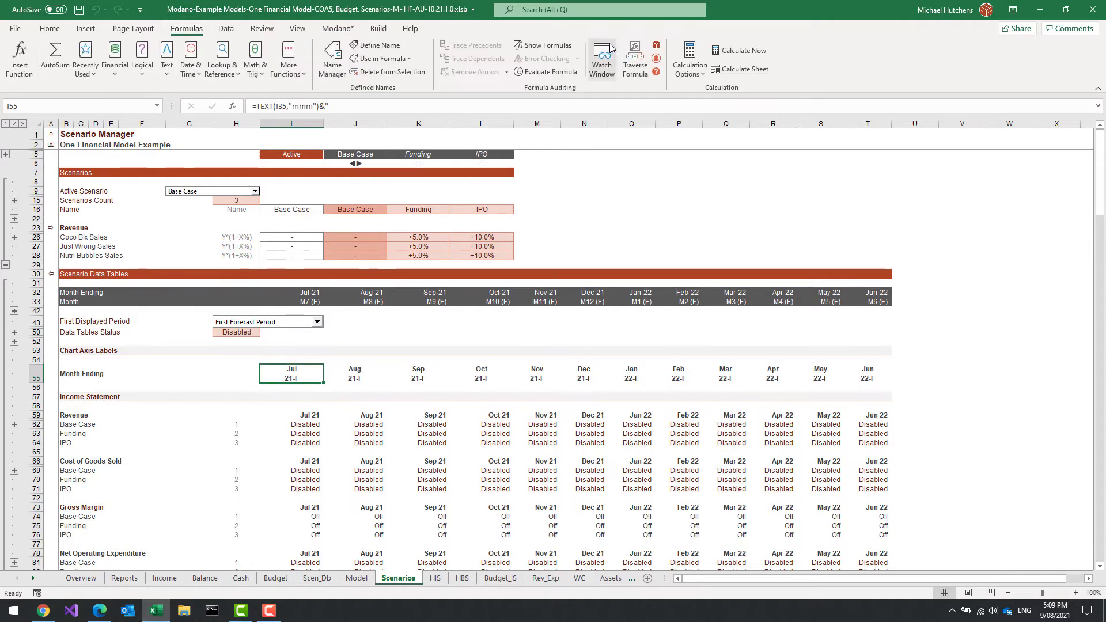
left_click(687, 58)
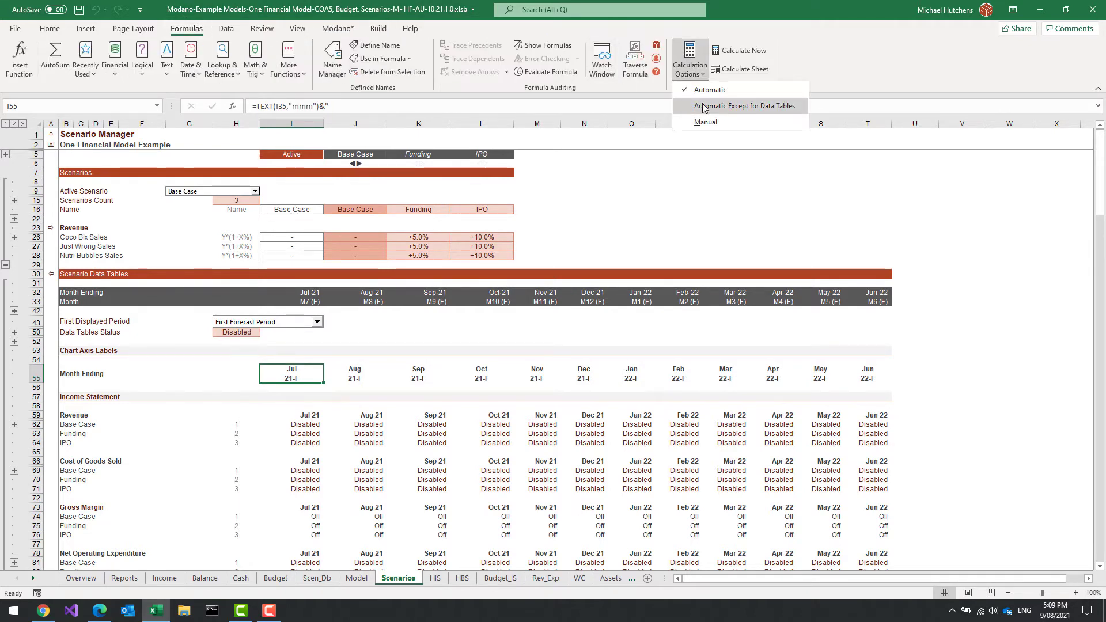
left_click(746, 109)
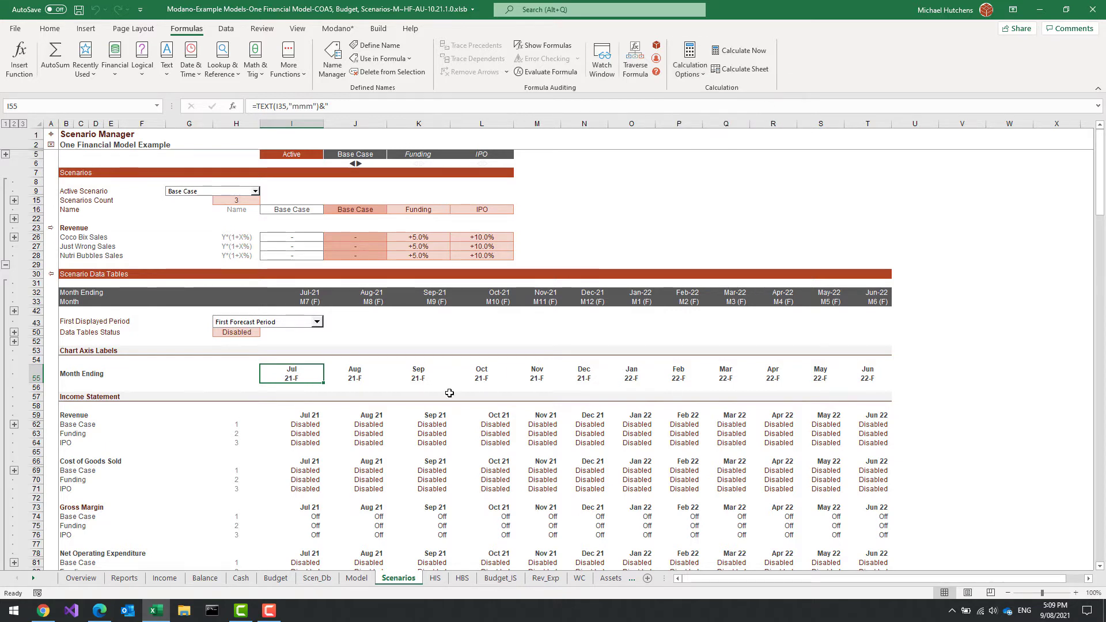
Set the scenario Data Tables Status to On and recalculate the workbook.
left_click(248, 333)
left_click(264, 333)
left_click(237, 351)
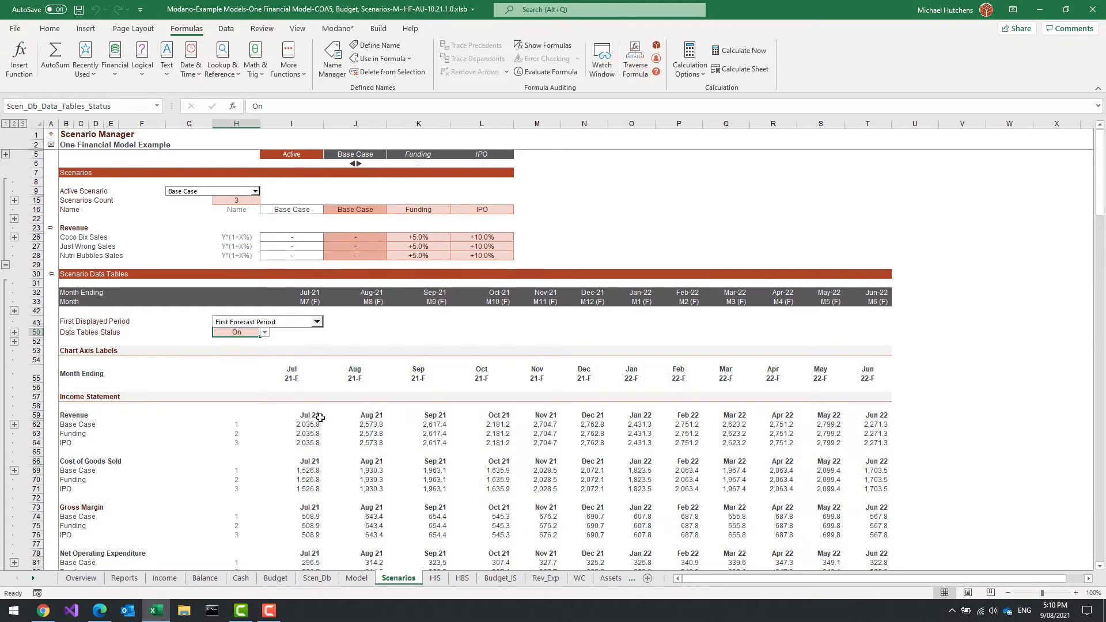
left_click(741, 51)
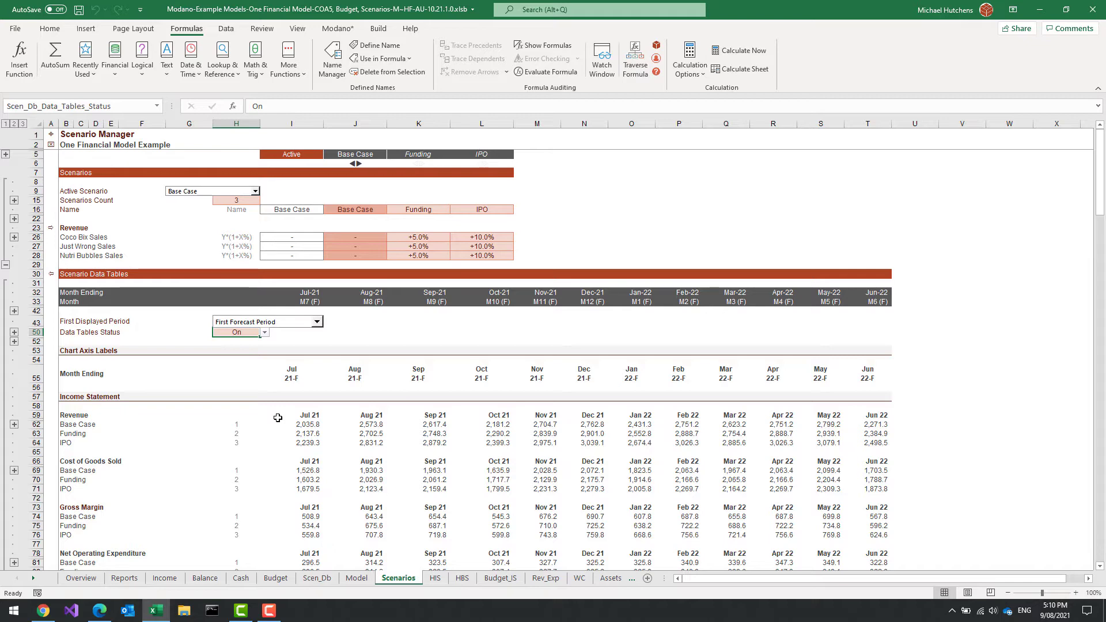
View the scenario comparison charts on the Scenarios Summary dashboard and return to the Scenario Manager.
left_click(51, 134)
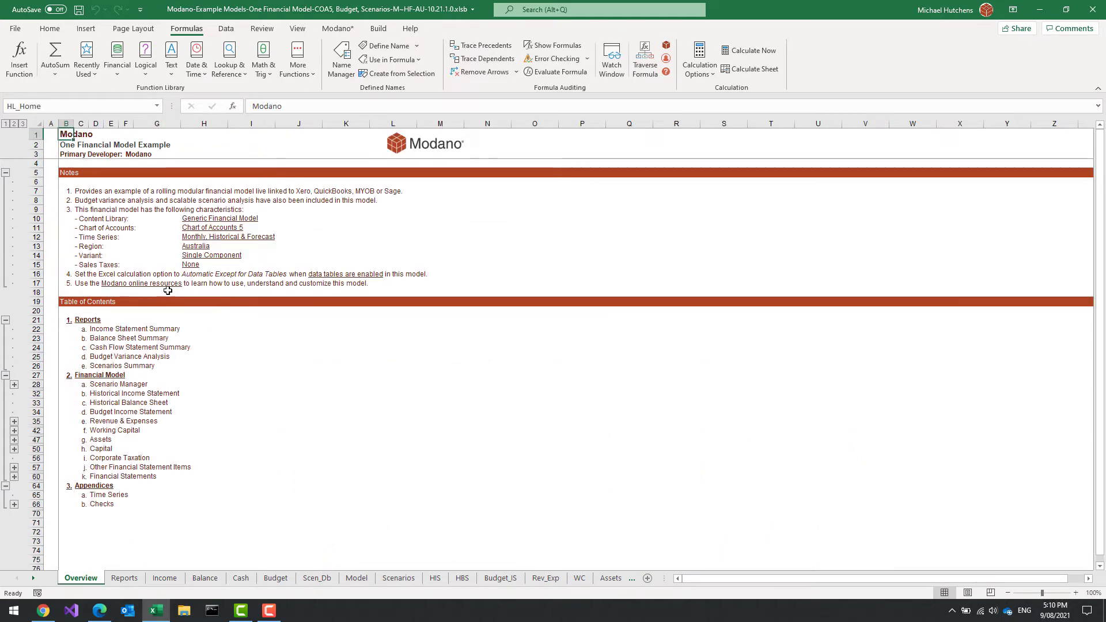
left_click(160, 365)
key("ctrl+bracketleft")
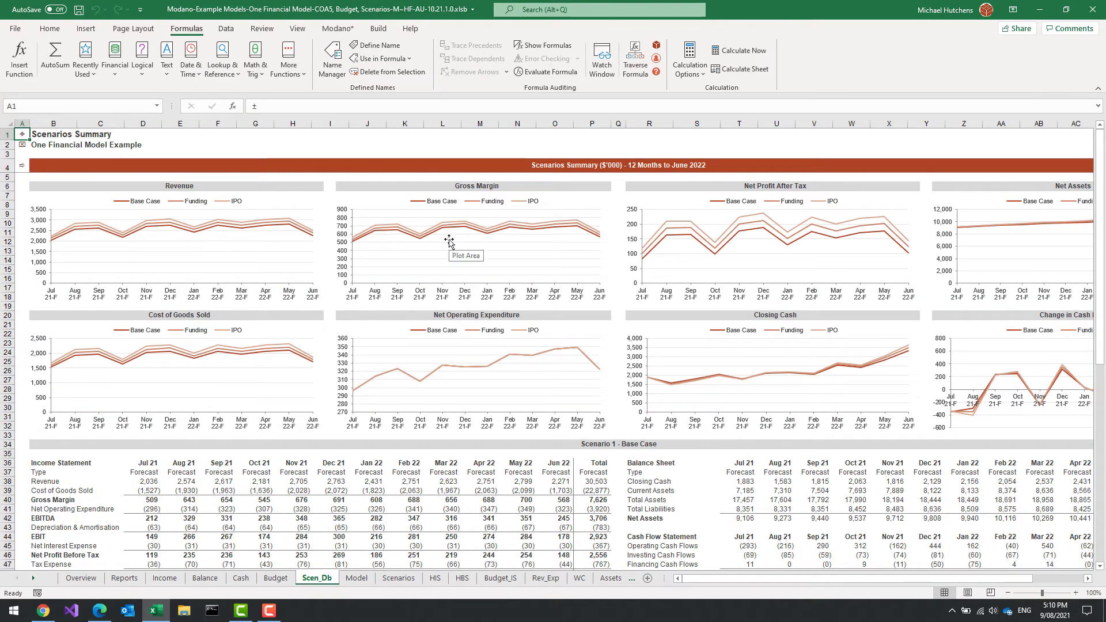
left_click(405, 582)
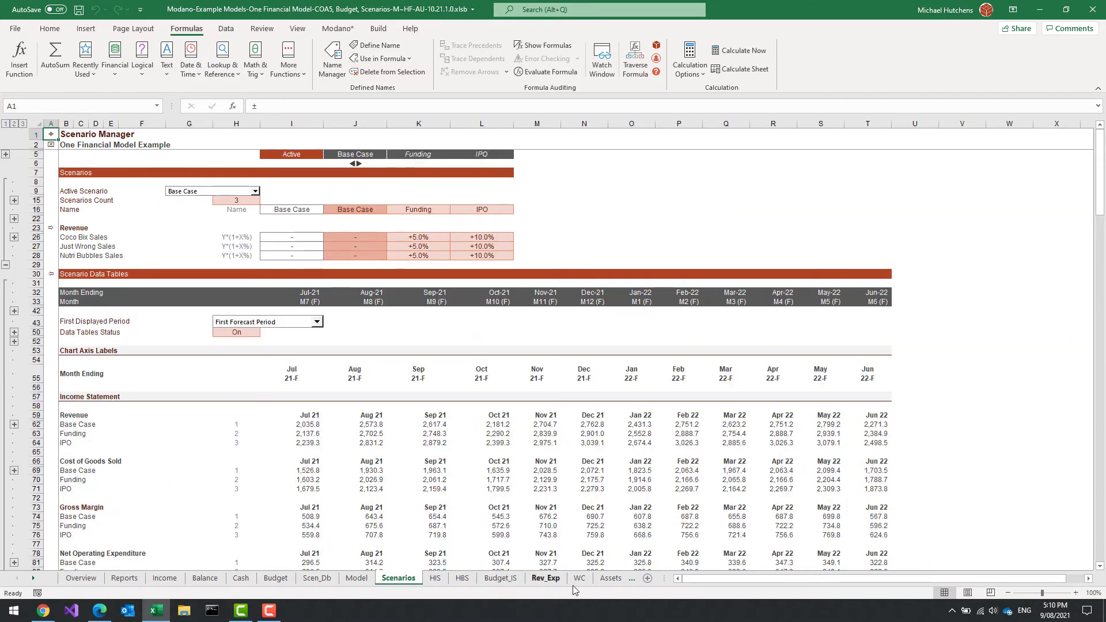
Replace the Cost of Goods Sold module in Revenue & Expenses with Cost of Goods Sold (Margins, Monthly Scenarios), retaining assumptions.
left_click(97, 138)
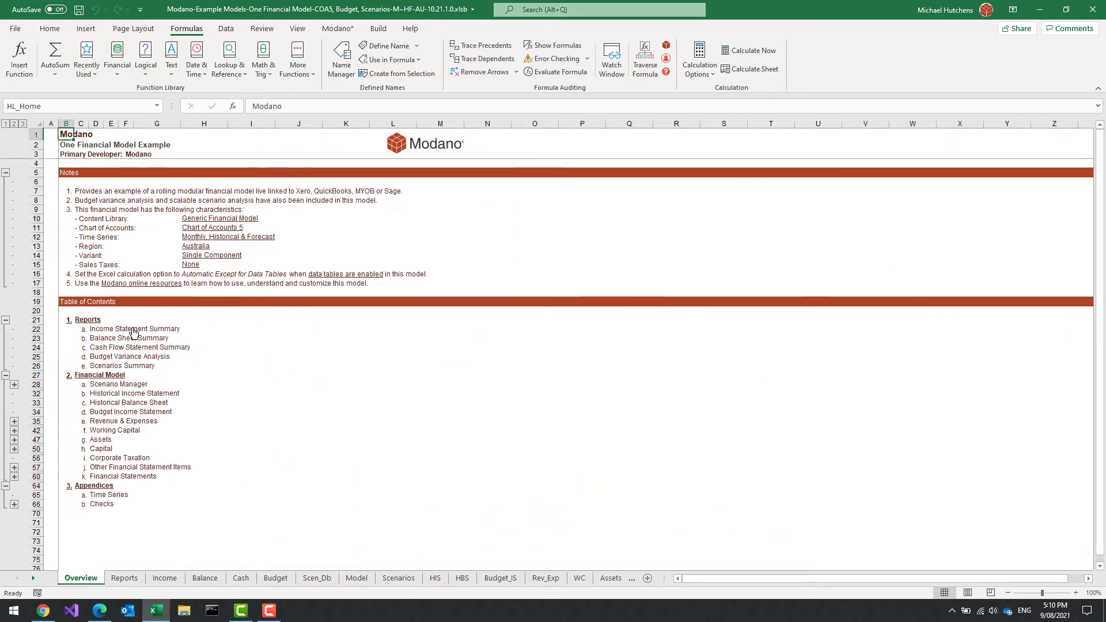
left_click(113, 421)
left_click(325, 418)
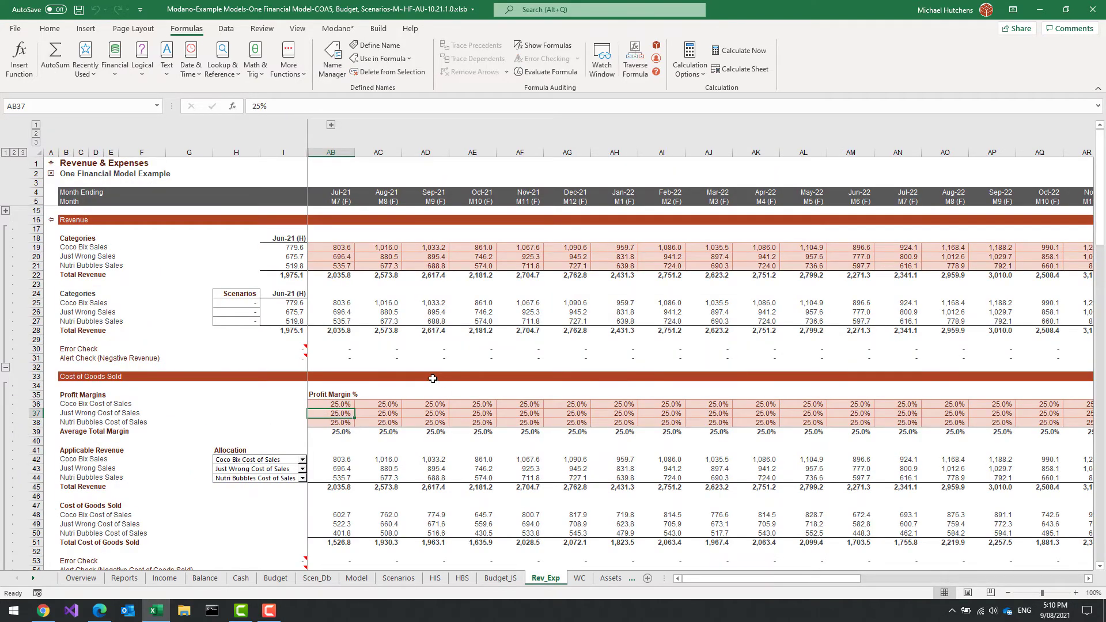
scroll(436, 378, "down", 2)
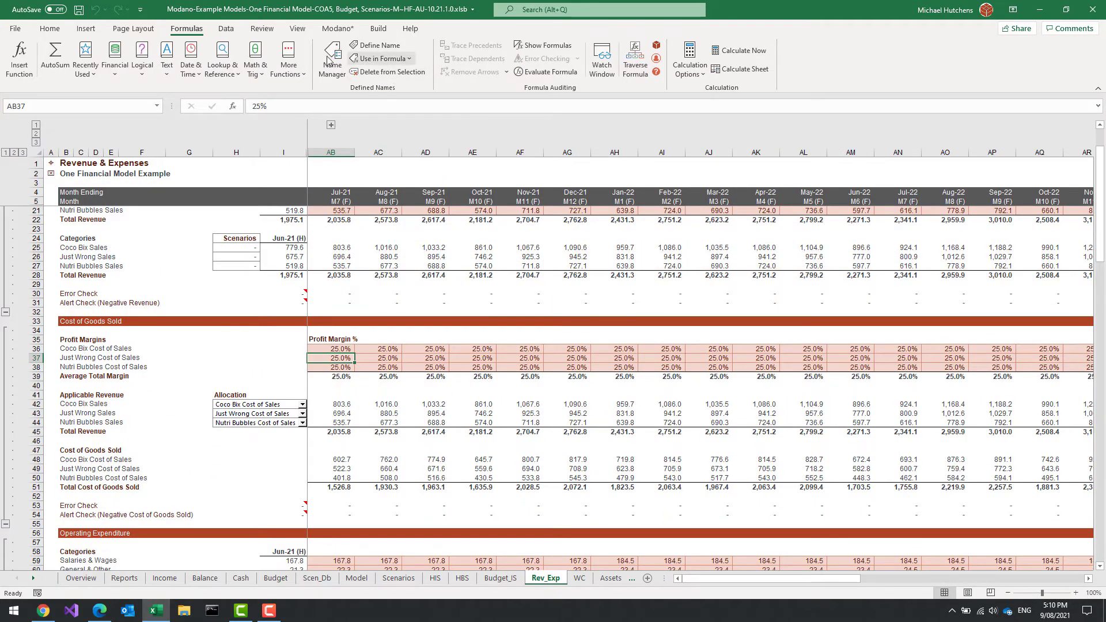
left_click(336, 28)
left_click(148, 69)
left_click(184, 88)
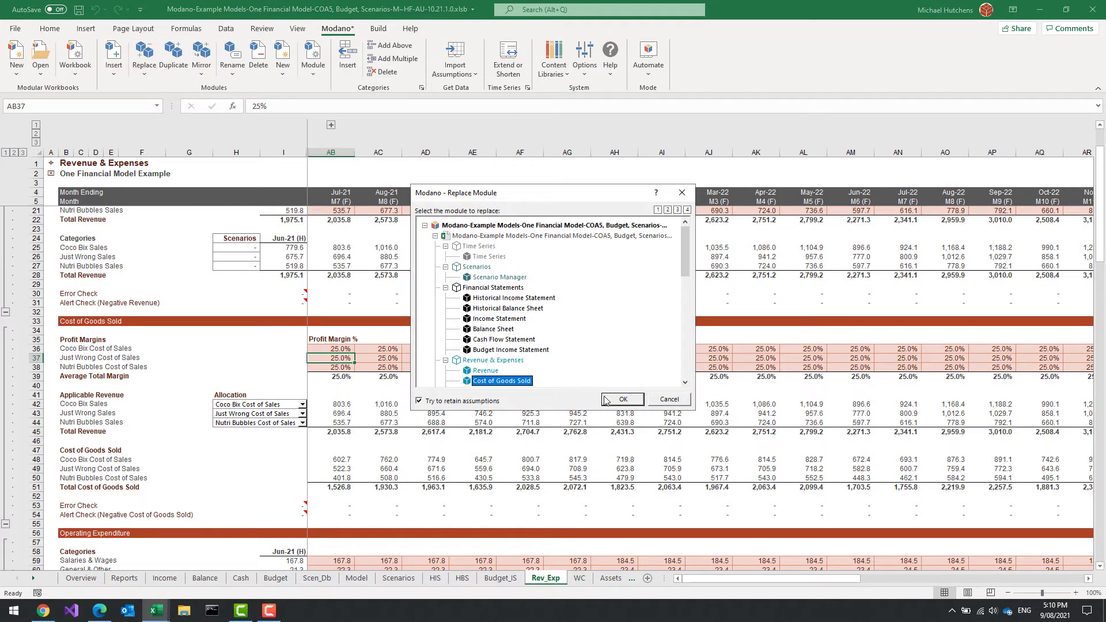
left_click(622, 399)
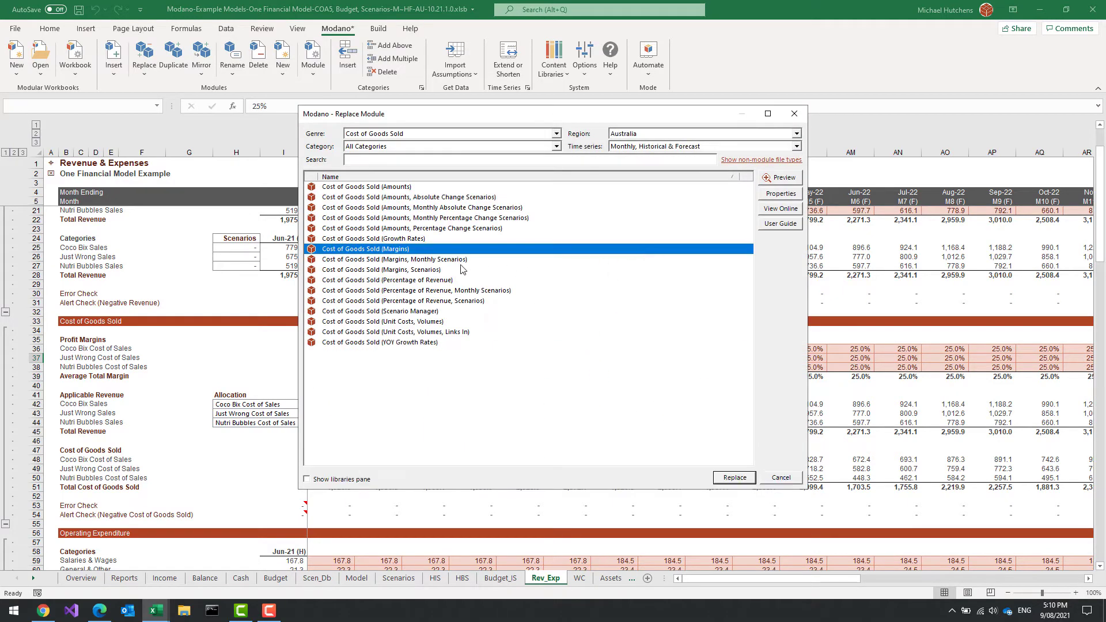
left_click(421, 260)
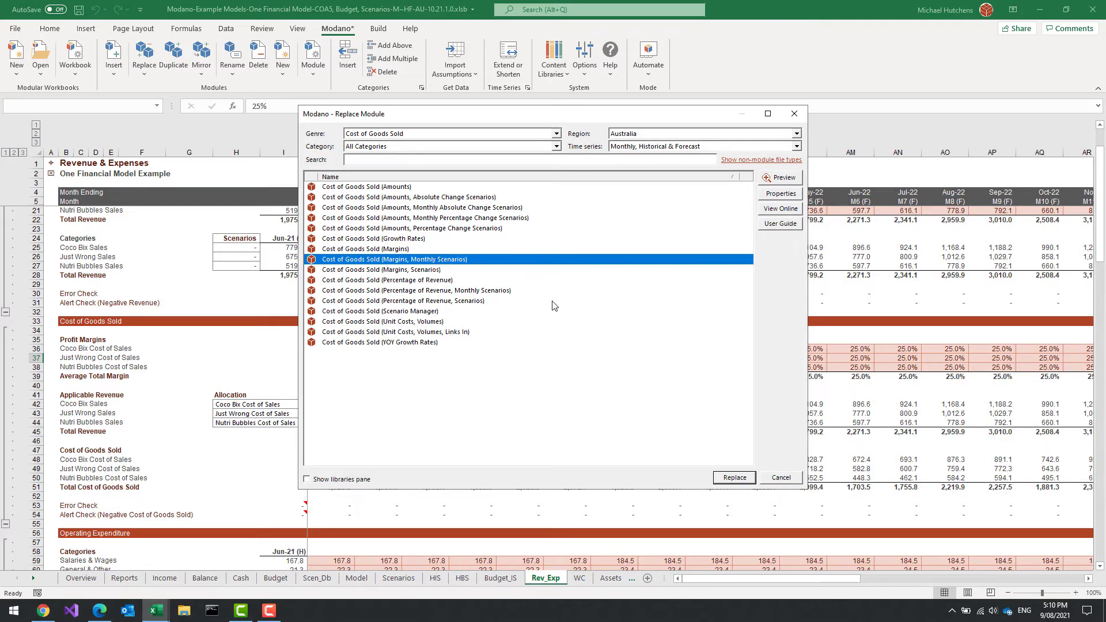
left_click(737, 480)
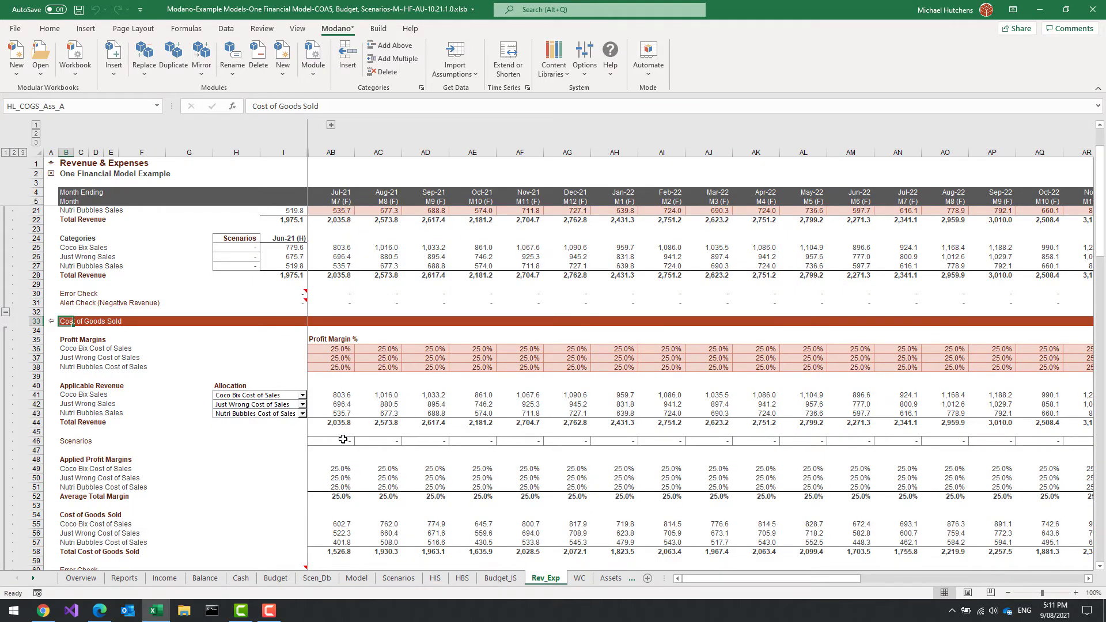
Hide the historical Cost of Goods Sold profit margin rows, Jan-21 to Jun-21, in the Scenario Manager.
left_click(54, 160)
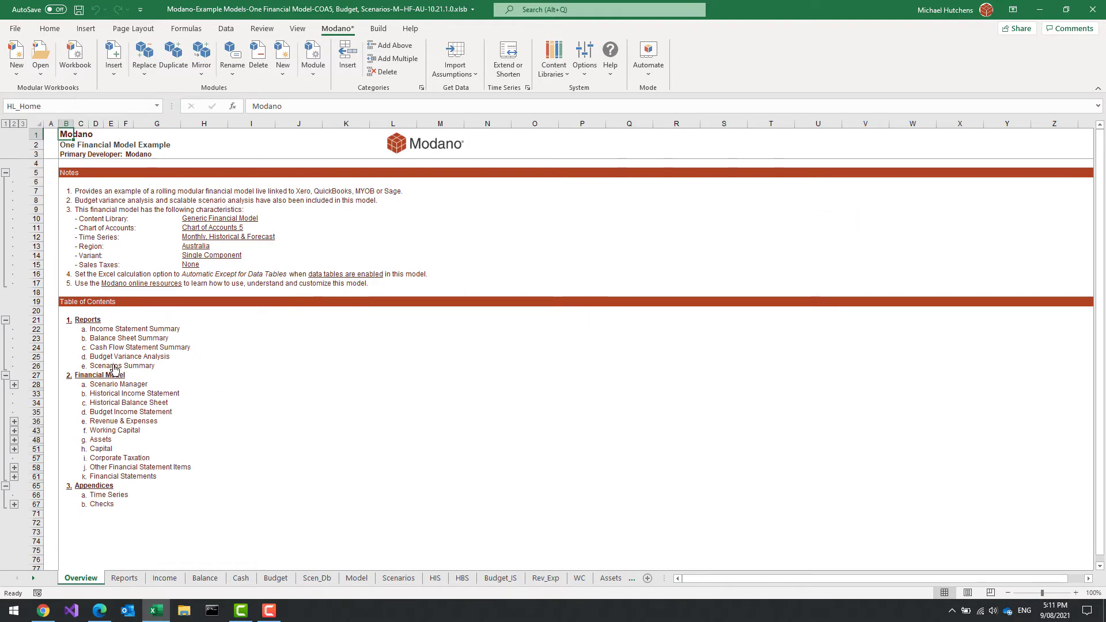
left_click(117, 384)
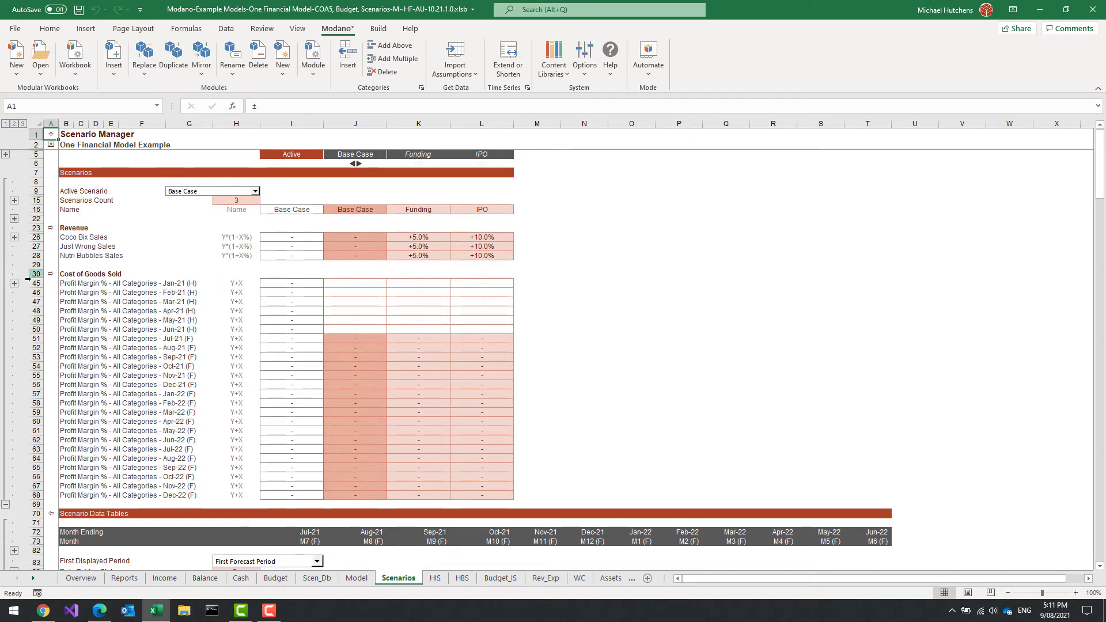
left_click_drag(36, 283, 37, 327)
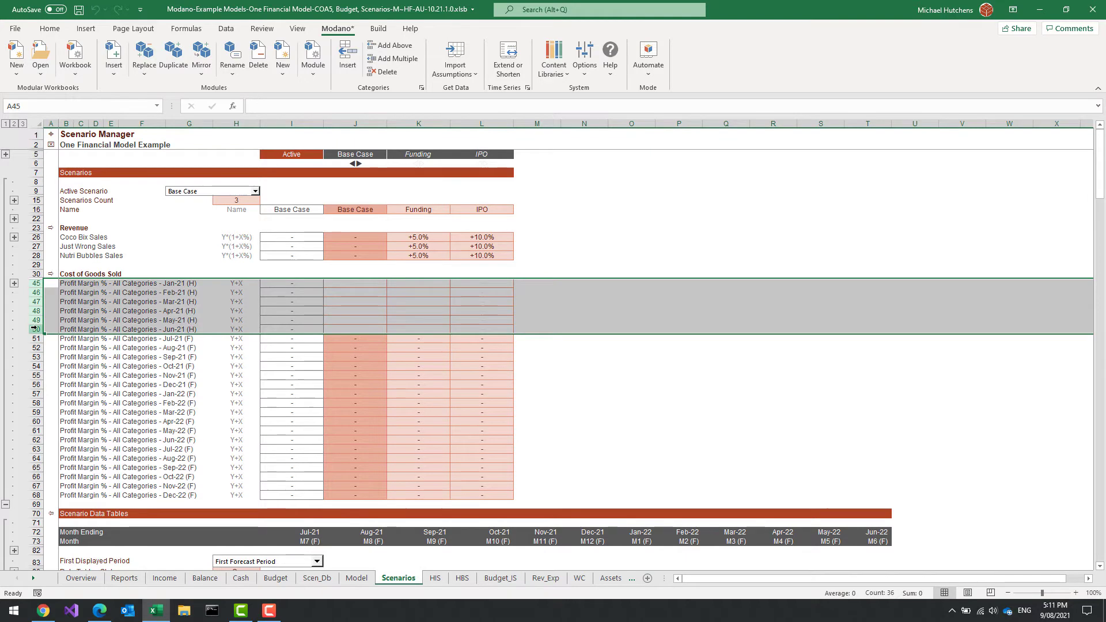
right_click(34, 327)
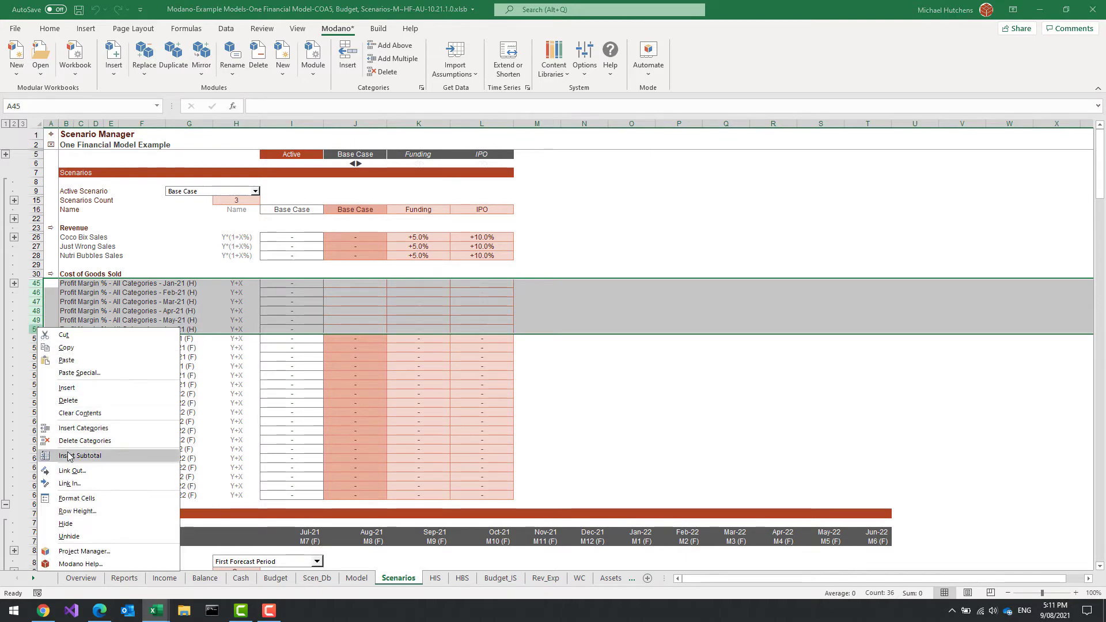
left_click(67, 524)
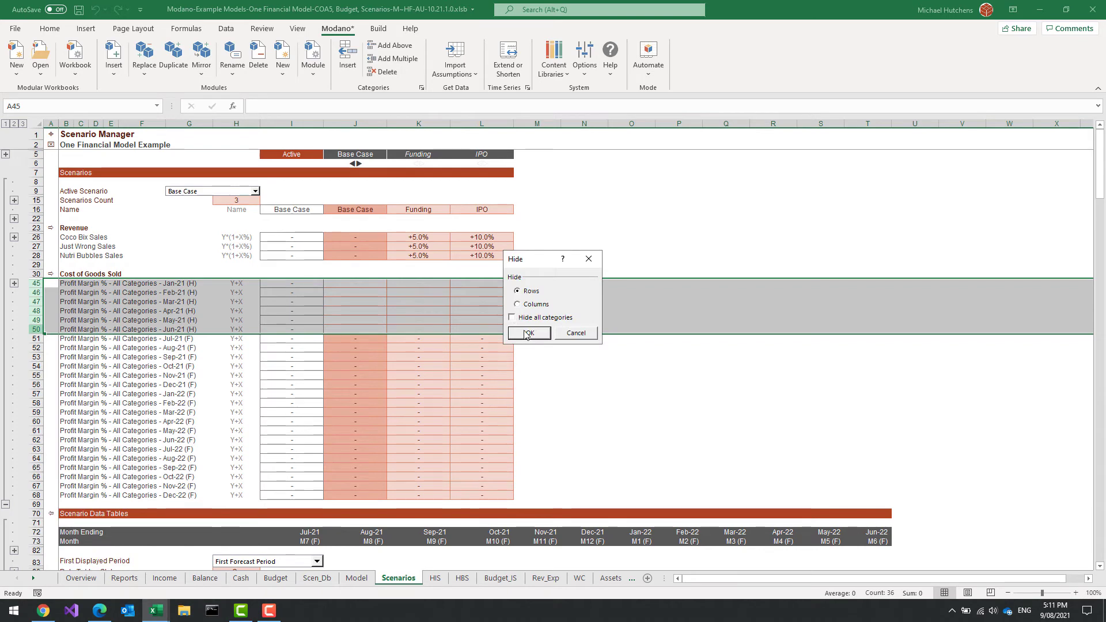
left_click(524, 333)
Set the Funding scenario's profit margin changes to 1% for every forecast month from Jul-21 to Dec-22.
left_click(359, 291)
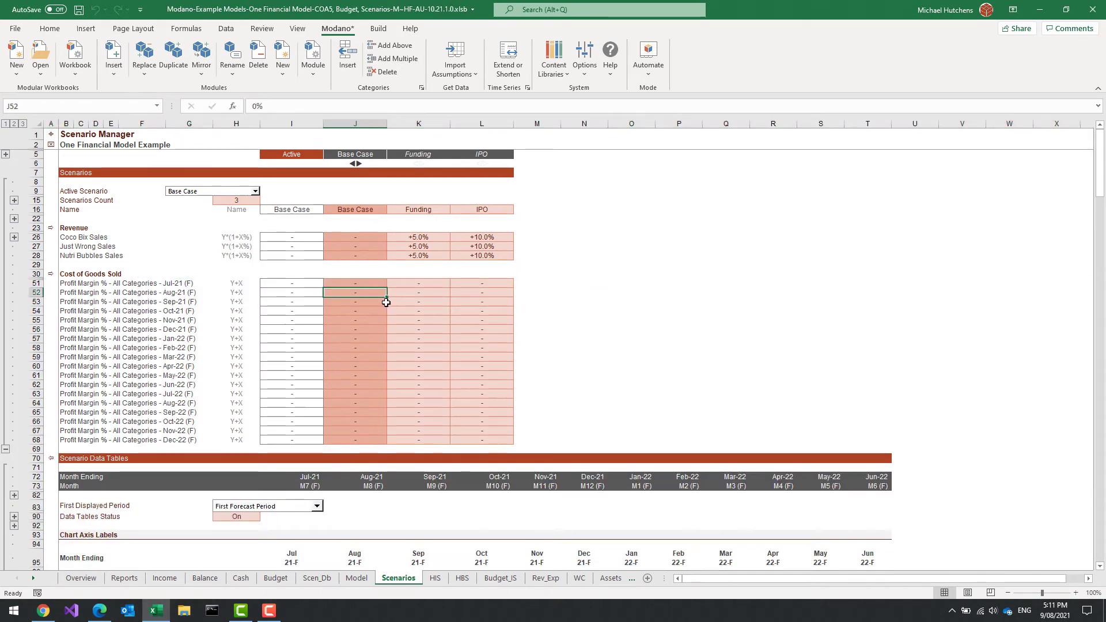
key("Right")
key("Up")
key("shift+Down")
key("shift+Down")
key("shift+Down")
key("shift+Down")
key("shift+Down")
key("shift+Down")
key("shift+Down")
key("shift+Down")
key("shift+Down")
key("shift+Down")
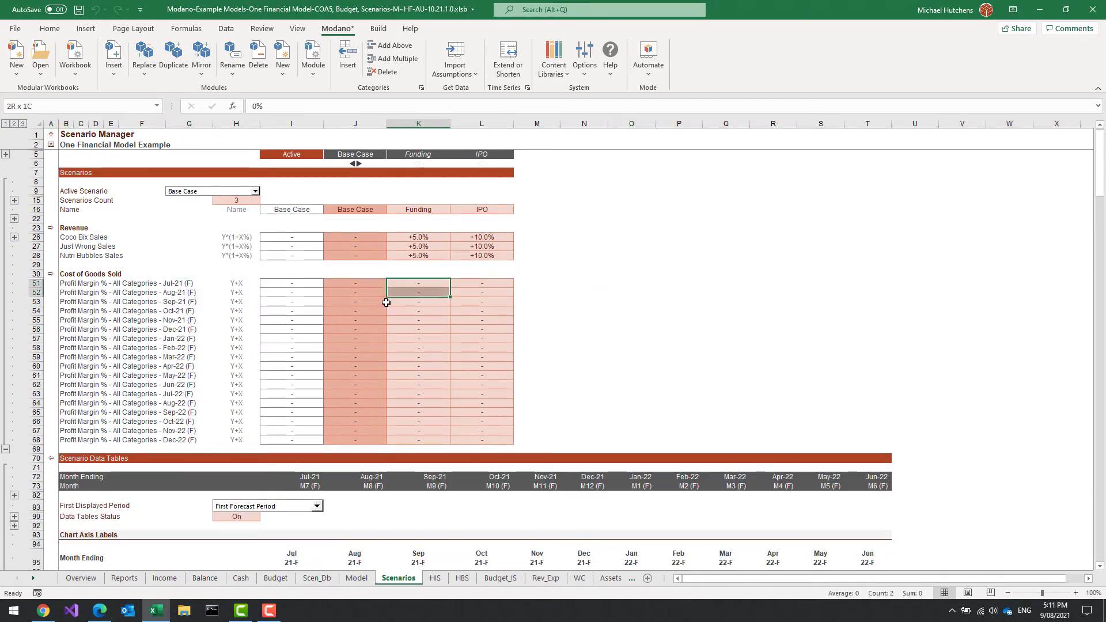
key("shift+Down")
key("shift+Down")
key("shift+Down")
key("shift+Down")
key("shift+Down")
key("shift+Down")
key("shift+Down")
type("1")
key("ctrl+Return")
Set the IPO scenario's profit margin changes to 2% for every forecast month from Jul-21 to Dec-22.
key("Right")
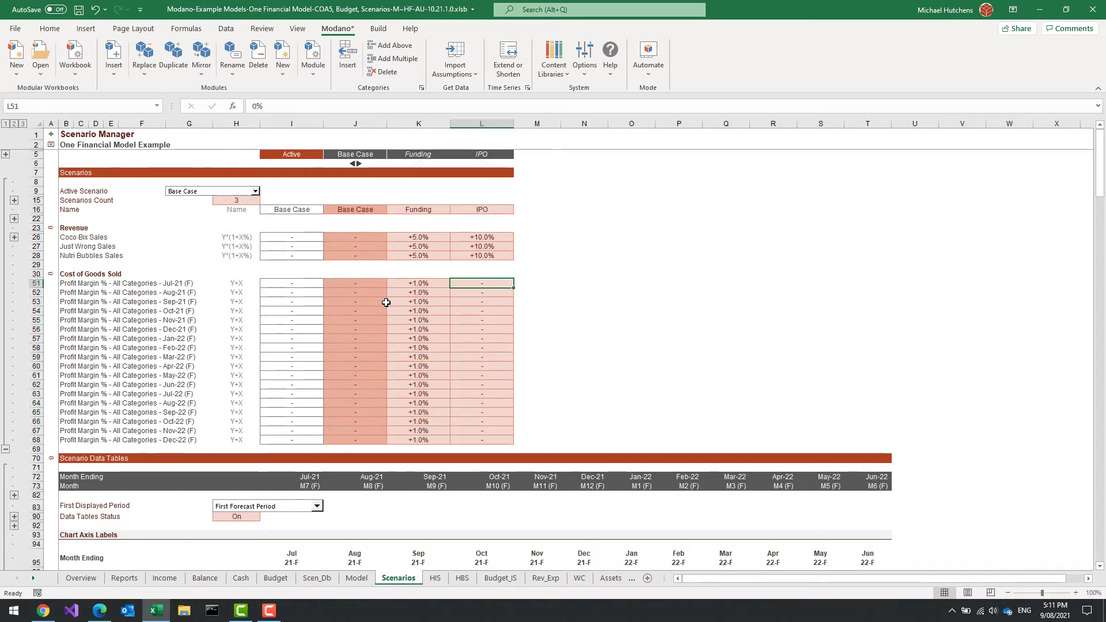
key("shift+Down")
key("shift+Down")
key("shift+Down")
key("shift+Down")
key("shift+Down")
key("shift+Down")
key("shift+Down")
key("shift+Down")
key("shift+Down")
key("shift+Down")
key("shift+Down")
key("shift+Down")
key("shift+Down")
key("shift+Down")
key("shift+Down")
key("shift+Down")
key("shift+Down")
type("2")
key("ctrl+Return")
key("Down")
key("Down")
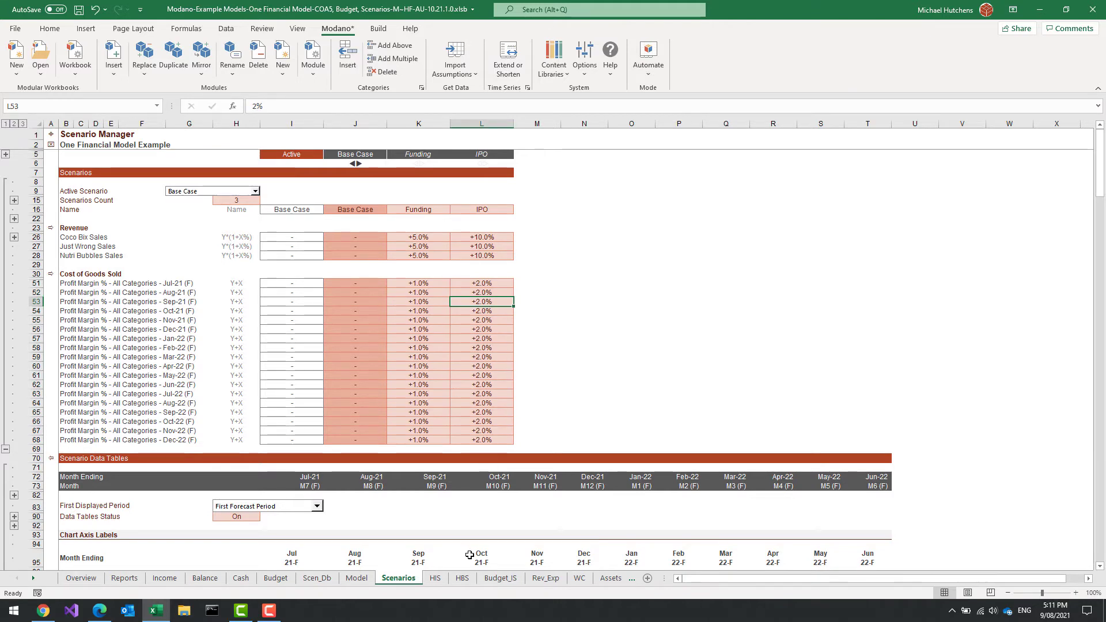
Make IPO the active scenario and check its effect on revenue and profit margins in the Revenue & Expenses sheet.
left_click(206, 194)
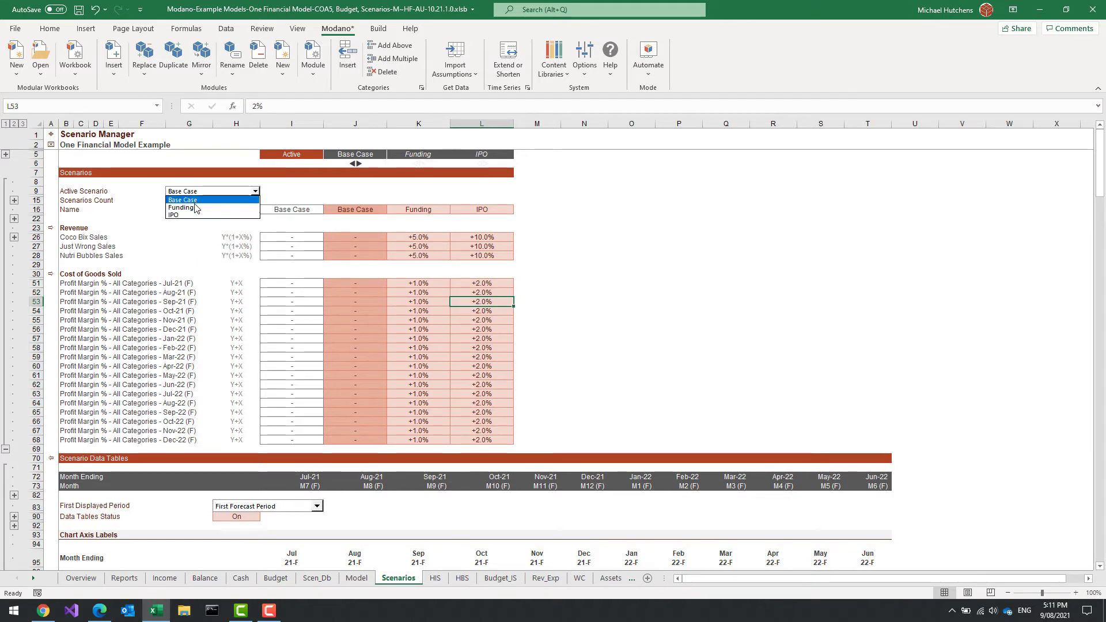
left_click(196, 200)
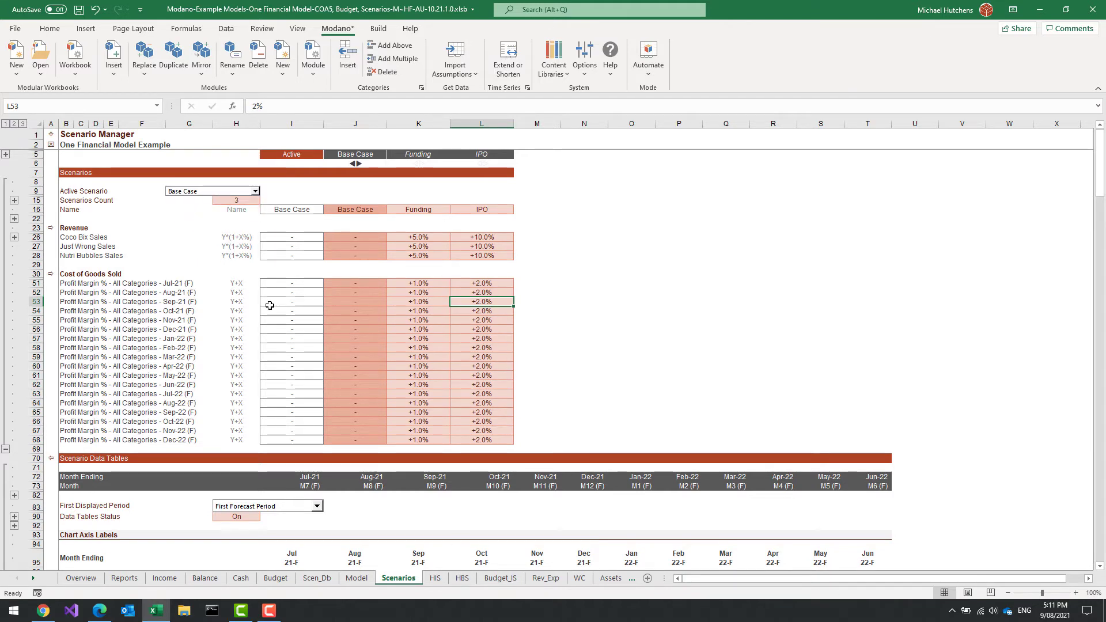
left_click(544, 579)
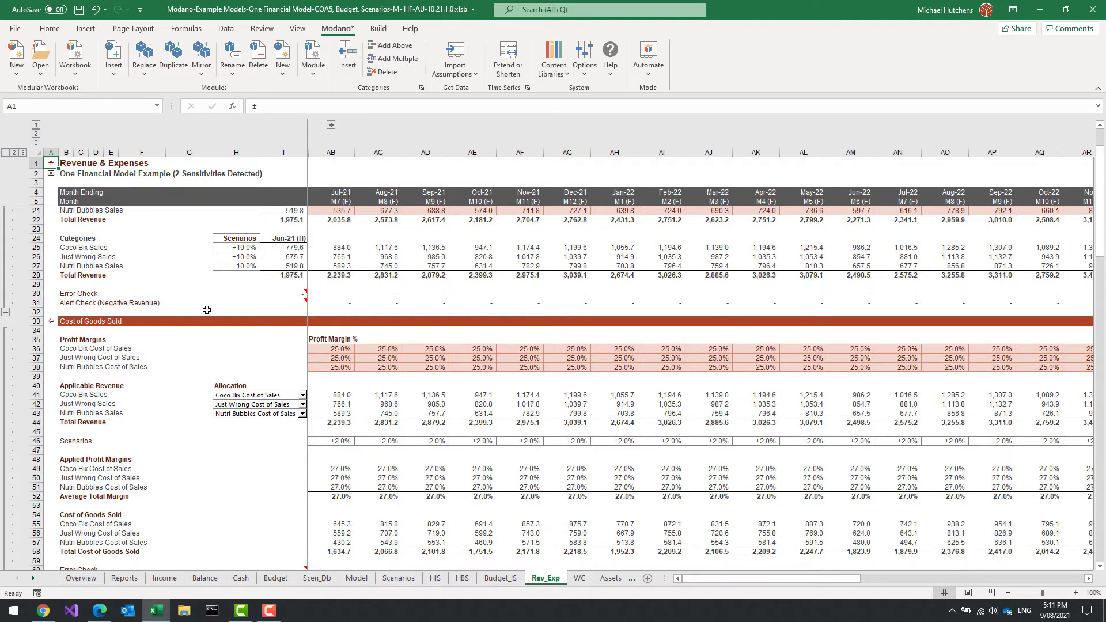
Return to the Scenario Manager and set the active scenario back to Base Case.
left_click(51, 166)
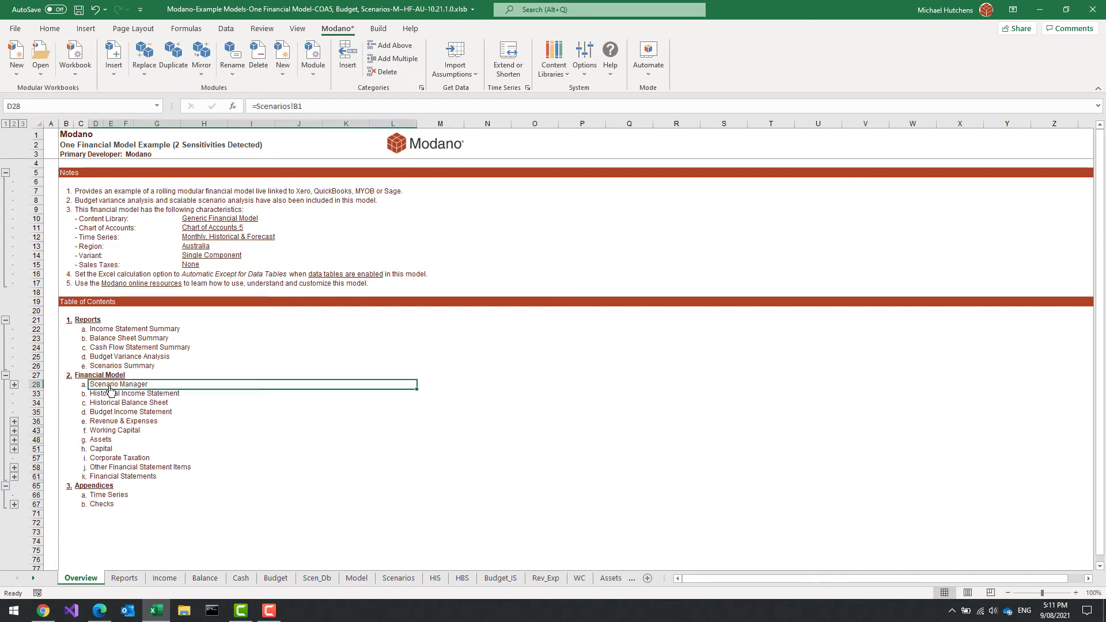
left_click(119, 384)
left_click(200, 191)
left_click(200, 200)
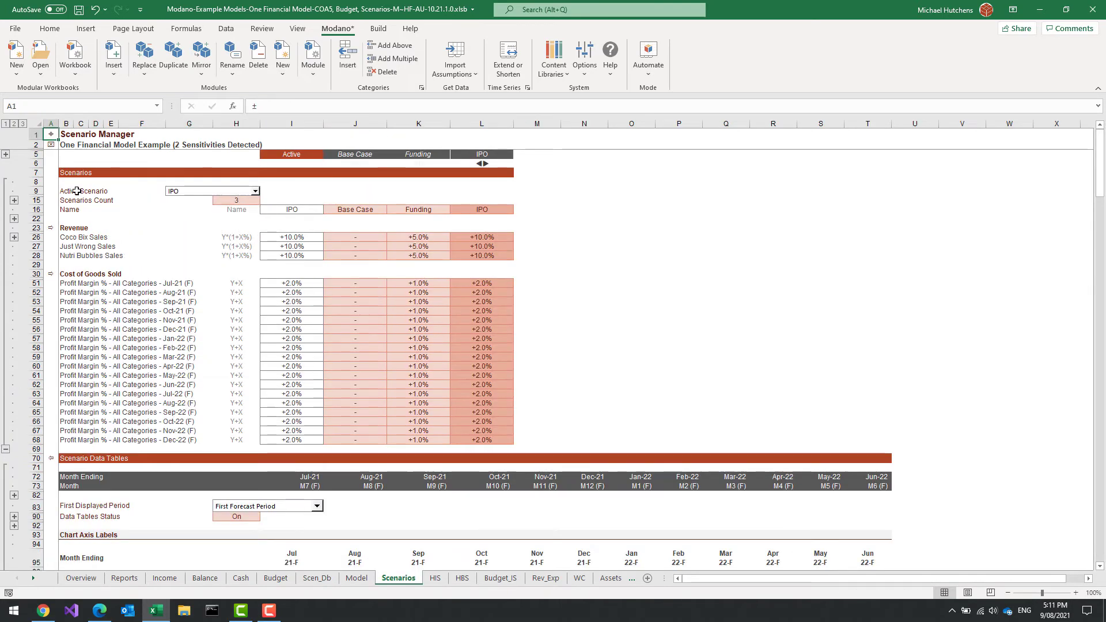
Open the Scenarios Summary dashboard and recalculate the workbook to refresh its scenario charts and tables.
left_click(51, 138)
left_click(122, 372)
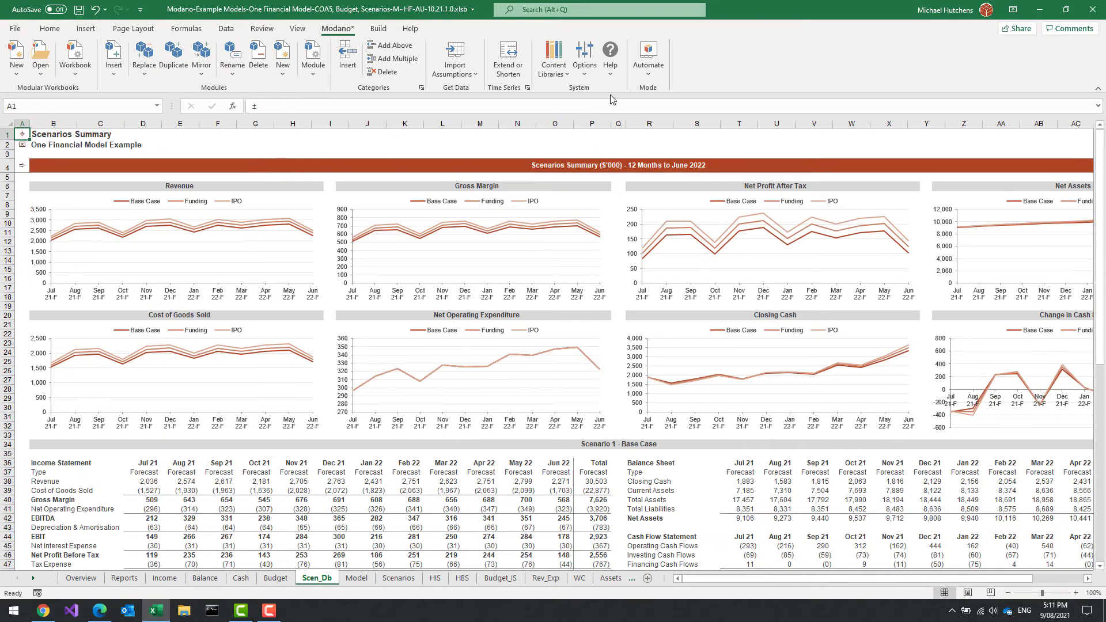
left_click(186, 29)
left_click(744, 52)
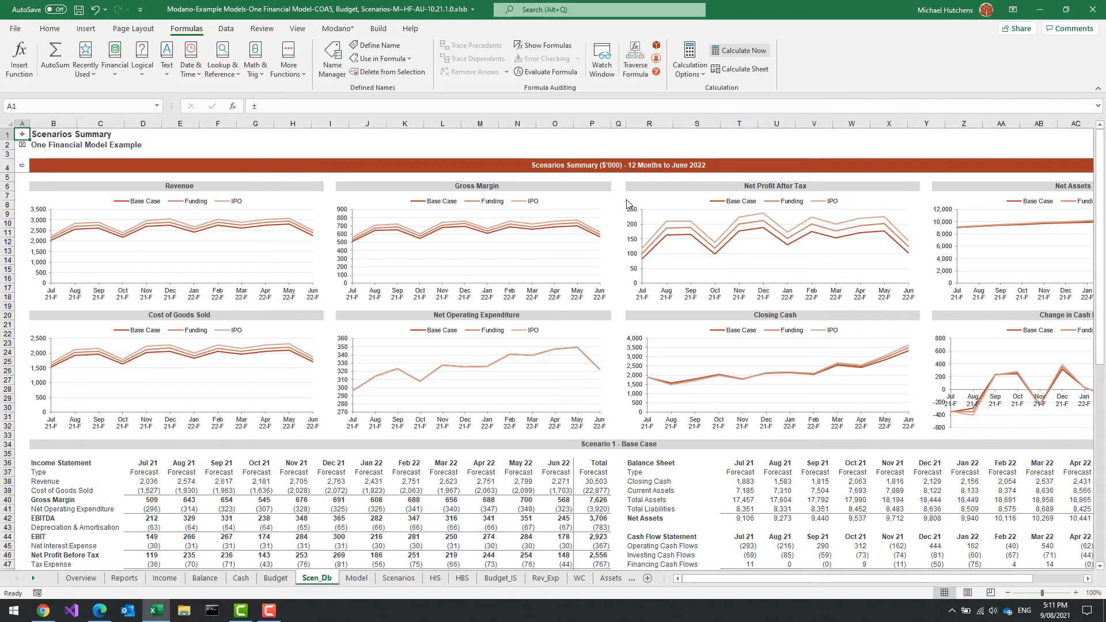
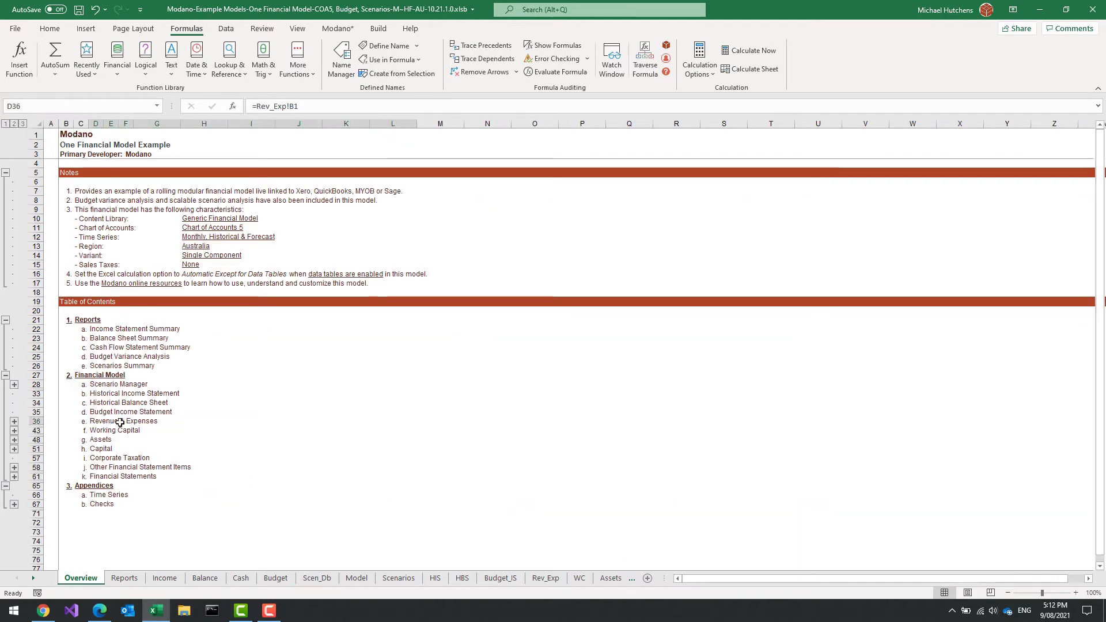
Replace the Operating Expenditure module with Operating Expenditure (Amounts, Percentage Change Scenarios), trying to retain its assumptions.
left_click(109, 425)
scroll(358, 391, "down", 12)
left_click(346, 303)
left_click(339, 29)
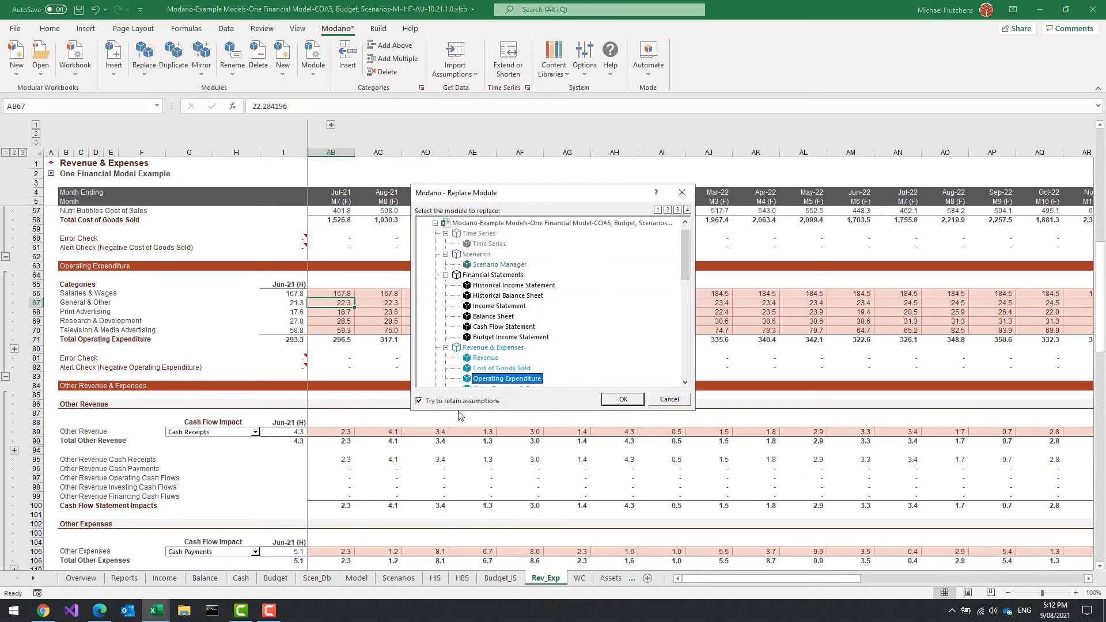
left_click(622, 401)
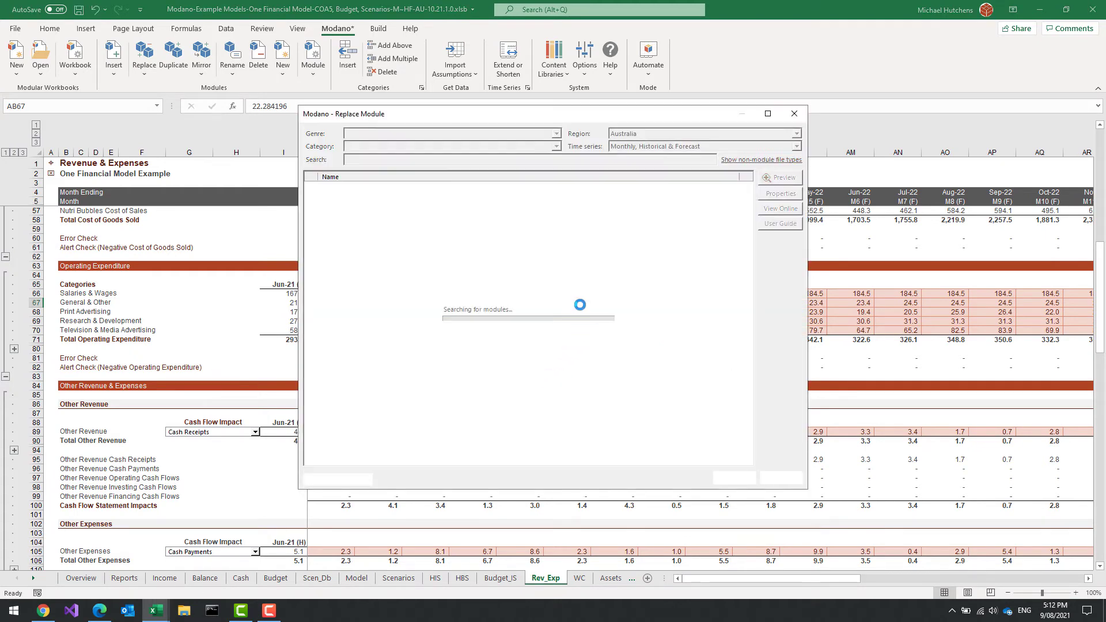
left_click(426, 229)
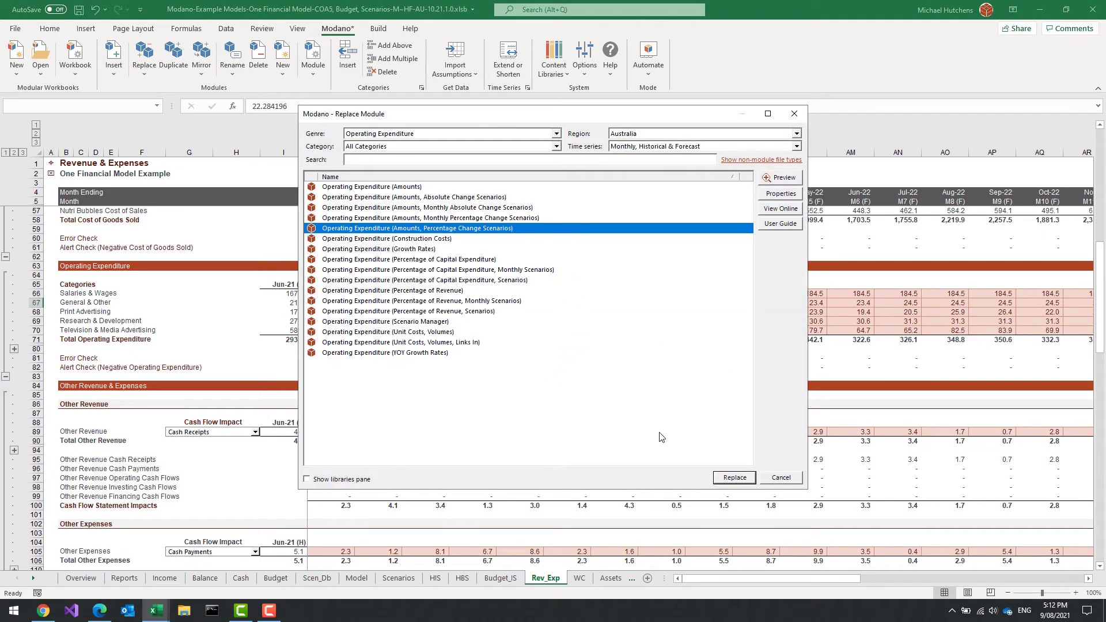
left_click(735, 478)
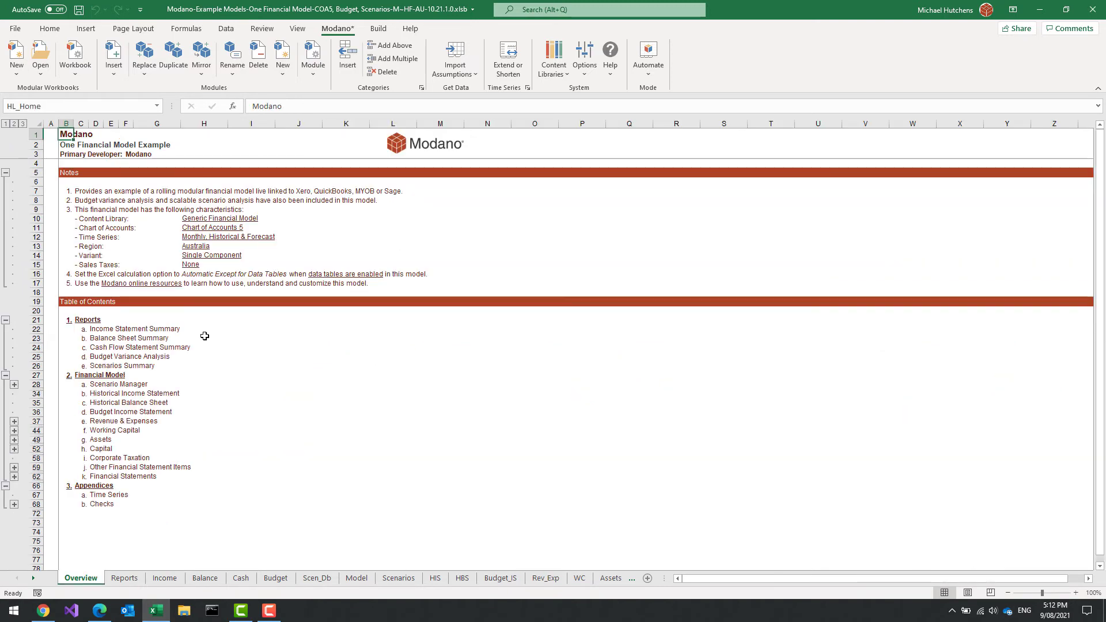
In the Scenario Manager, set the Funding scenario's operating expenditure changes to 2% for all five expense categories.
left_click(116, 385)
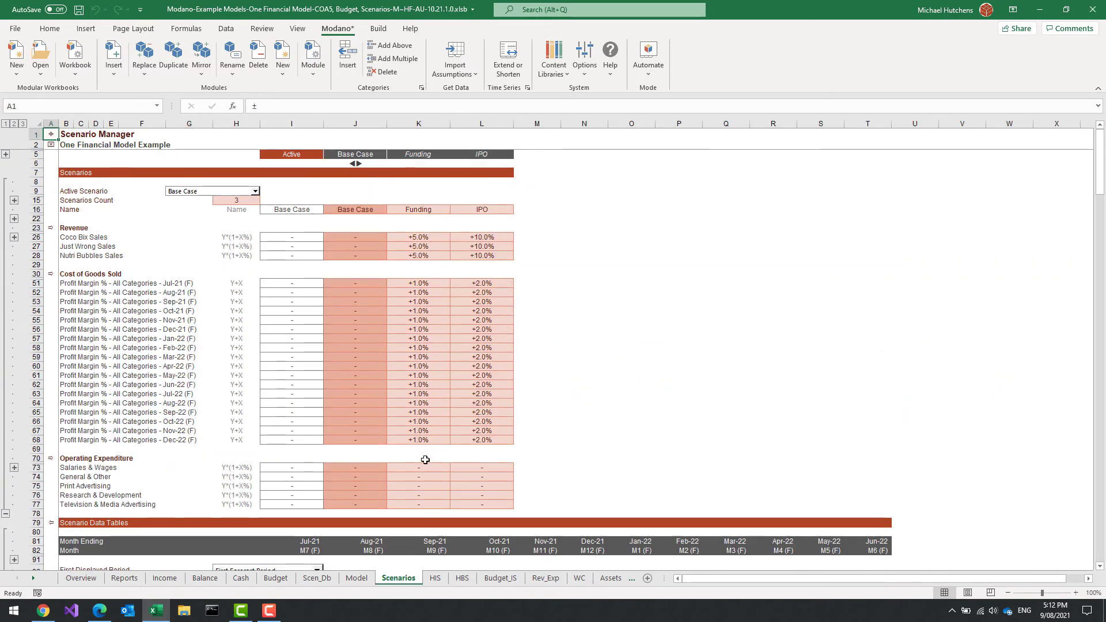
left_click_drag(419, 466, 416, 504)
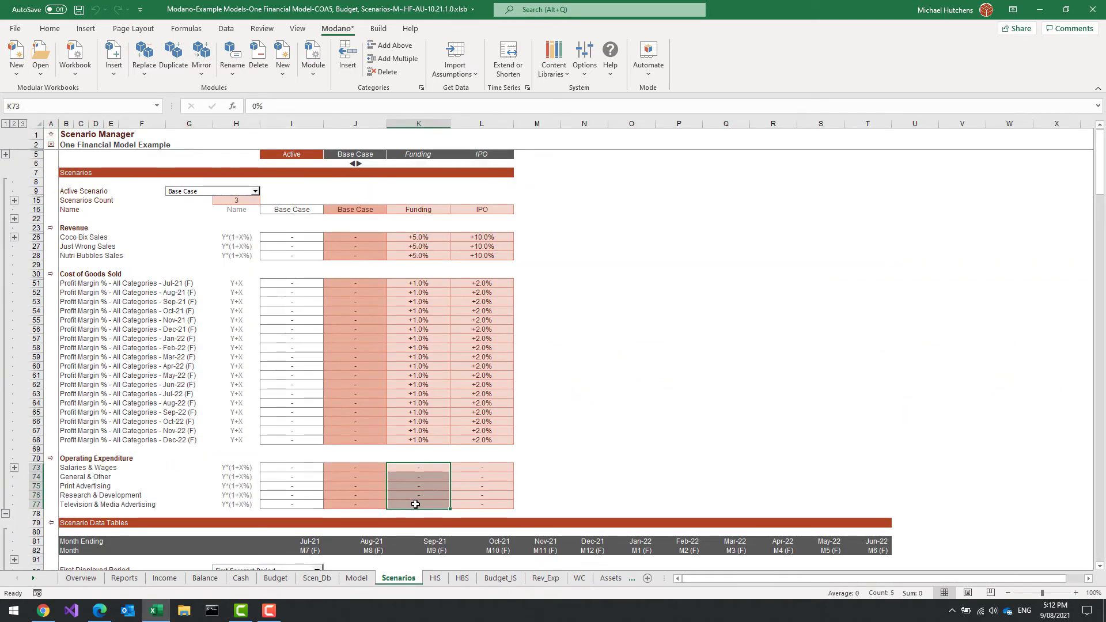
type("2")
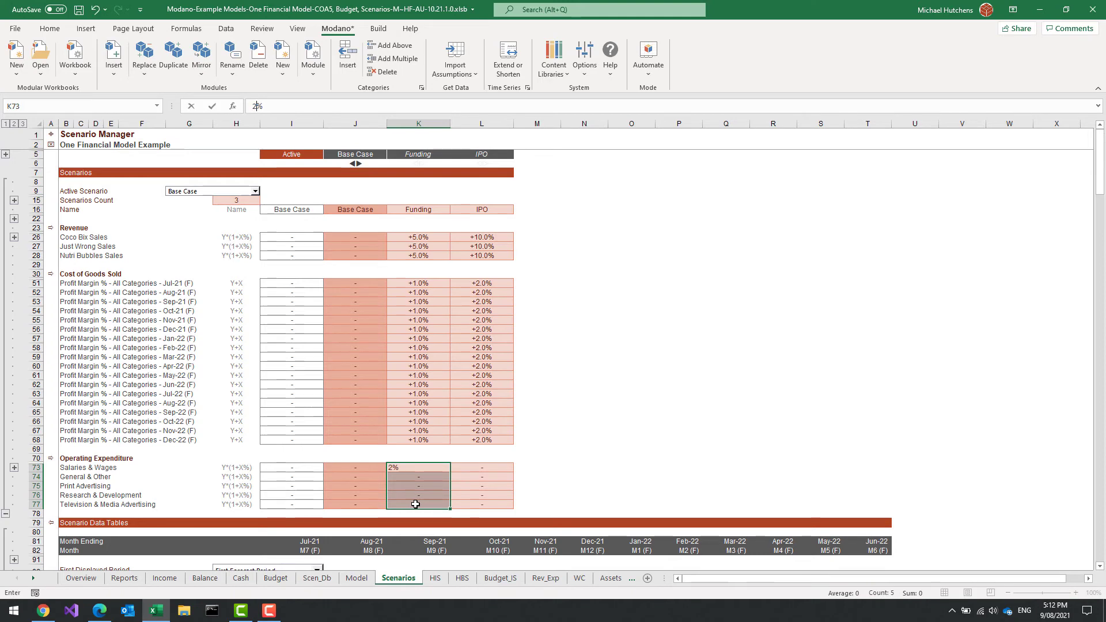
key("ctrl+Return")
Set the IPO scenario's operating expenditure changes to 4% for all five expense categories.
key("Right")
key("shift+Down")
key("shift+Down")
key("shift+Down")
key("shift+Down")
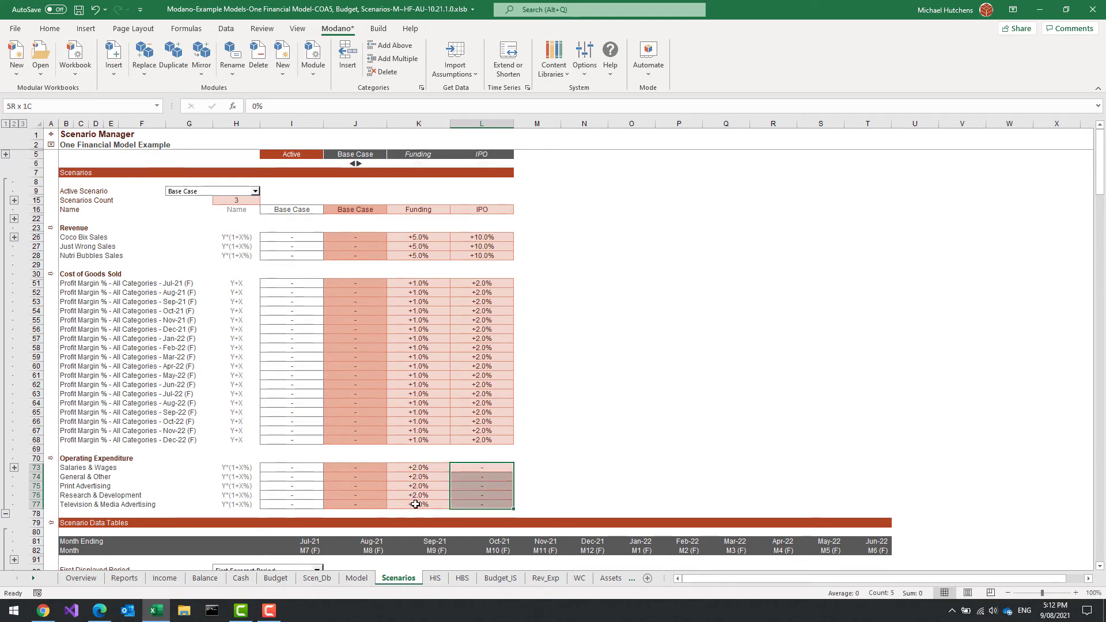
type("4")
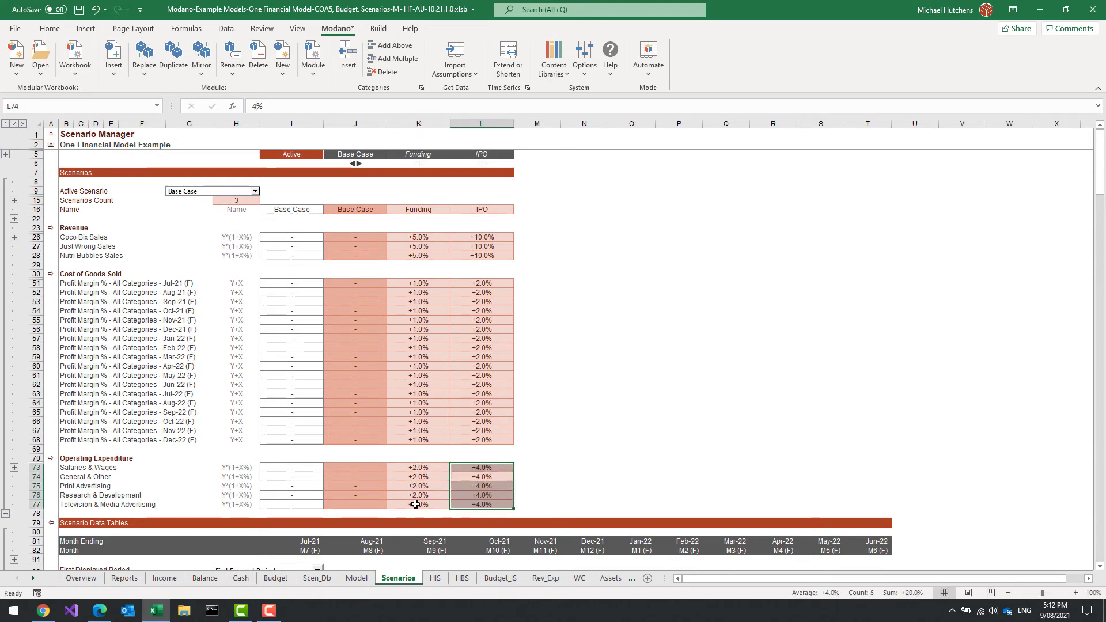
Recalculate the Scenarios Summary with the operating expenditure changes and review the Base Case, Funding and IPO statements.
left_click(51, 145)
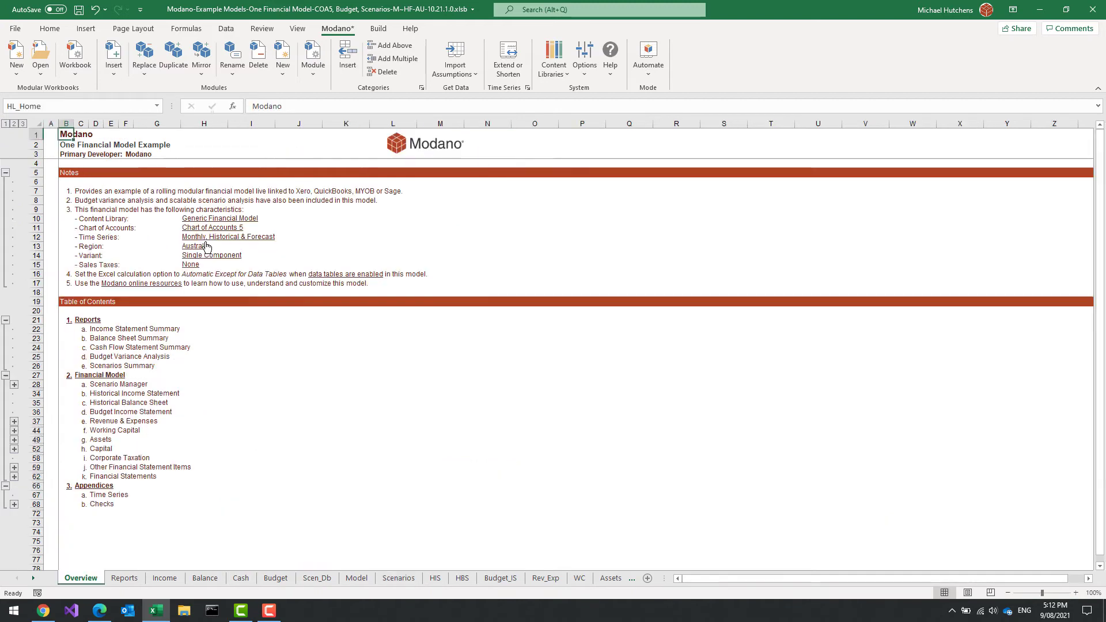
left_click(119, 367)
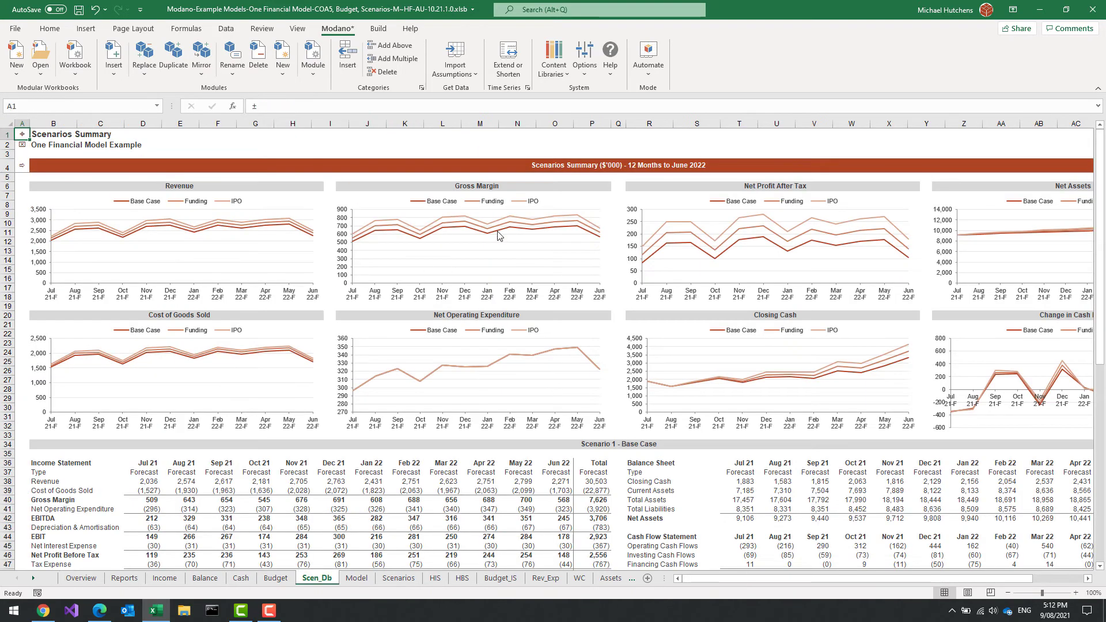
left_click(180, 28)
left_click(740, 51)
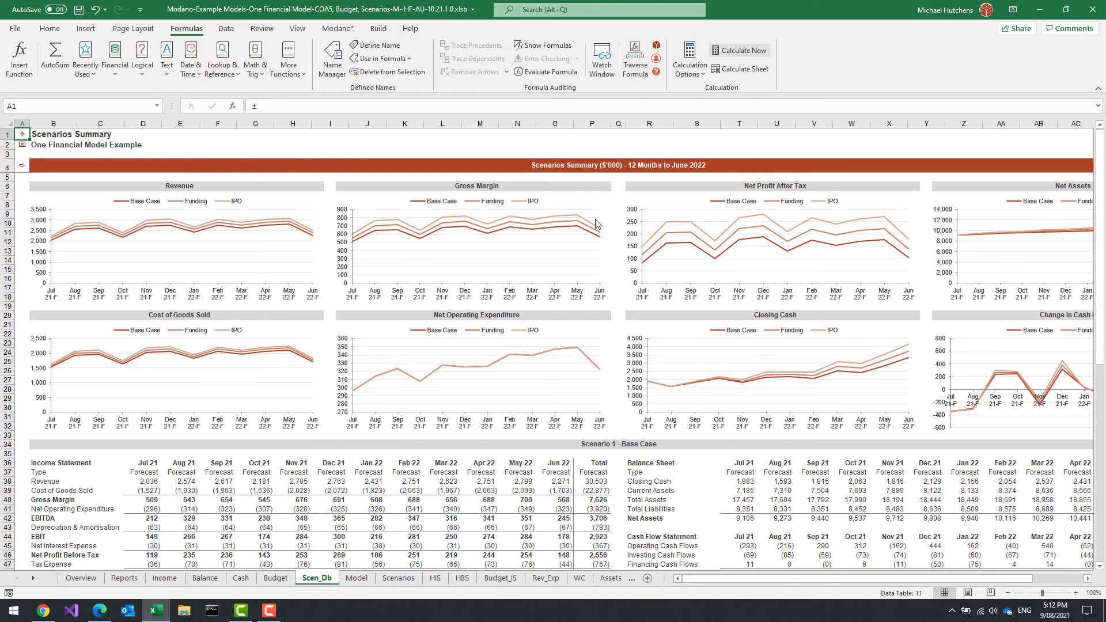
scroll(482, 400, "down", 5)
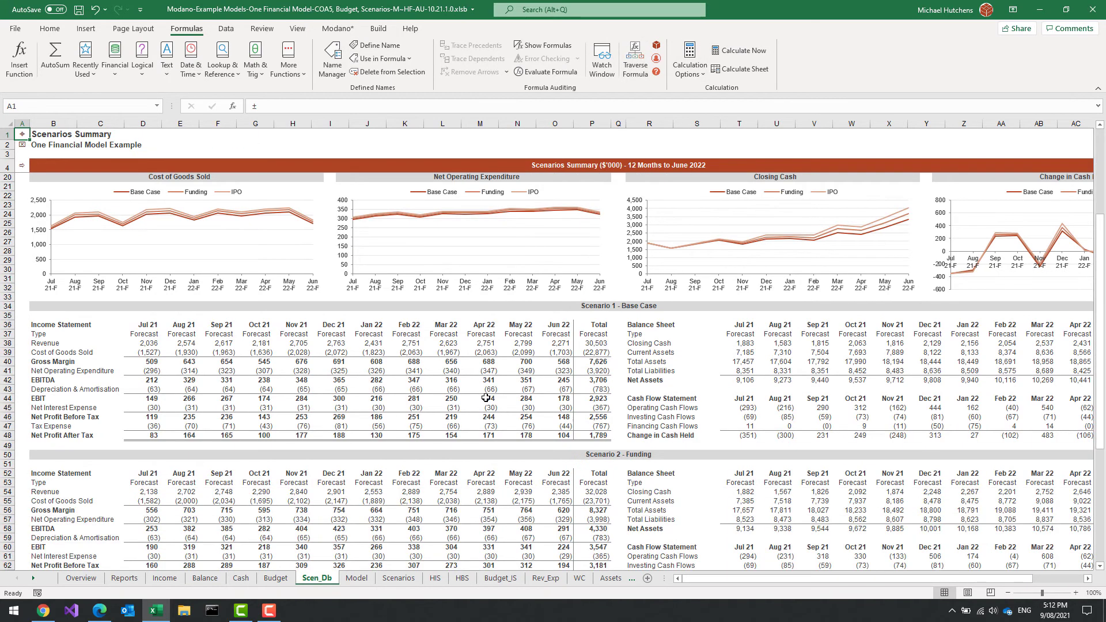
scroll(666, 316, "down", 8)
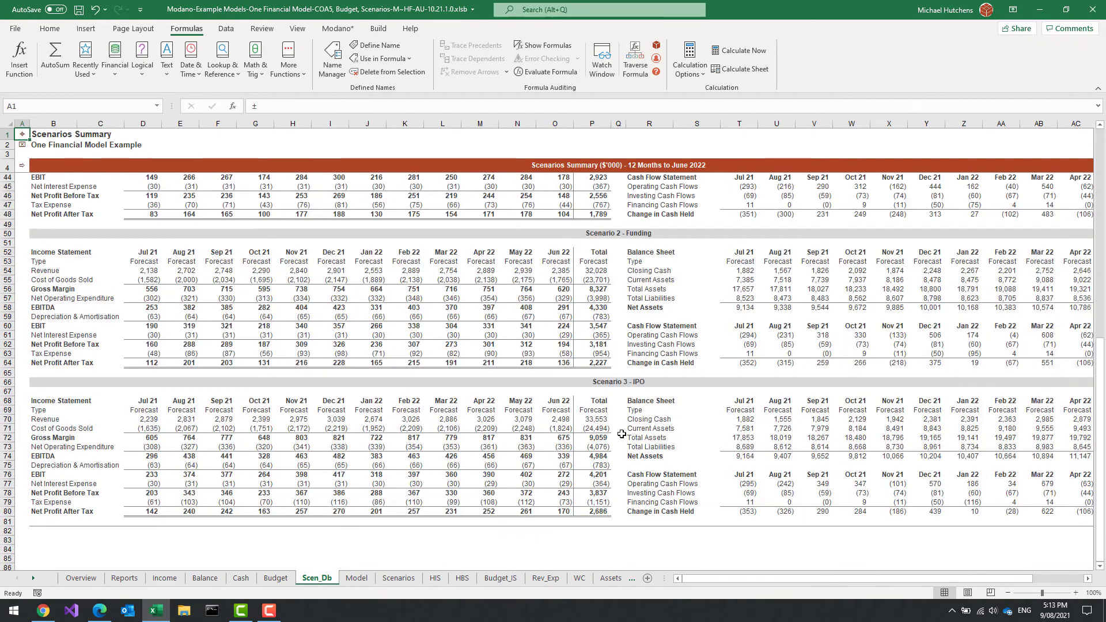
Return to the Scenario Manager and set the scenarios count to 4.
left_click(23, 136)
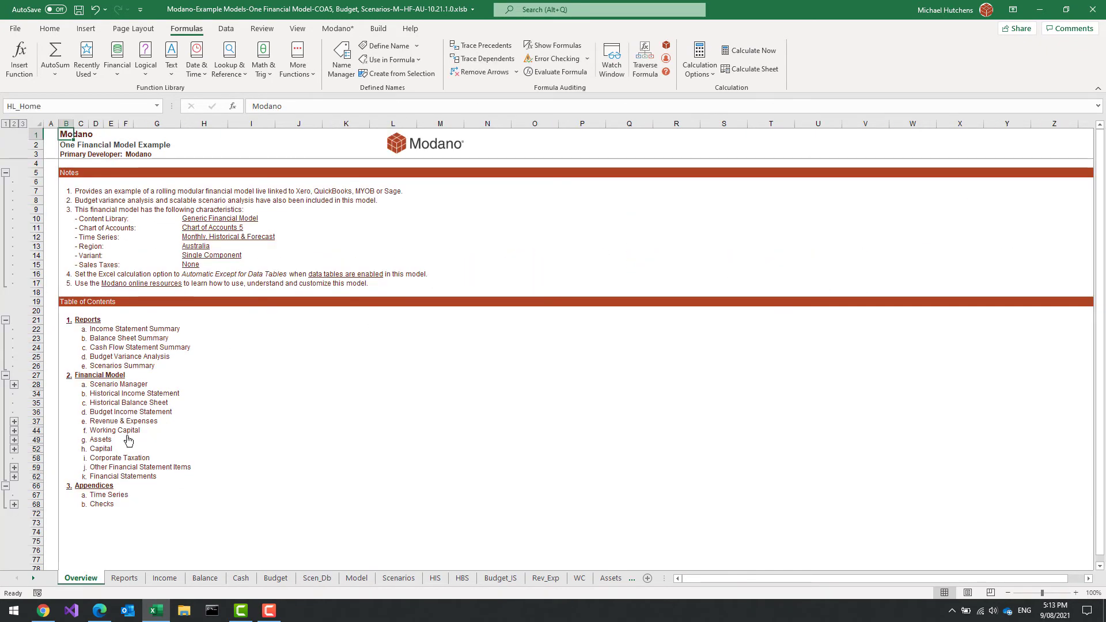
left_click(112, 385)
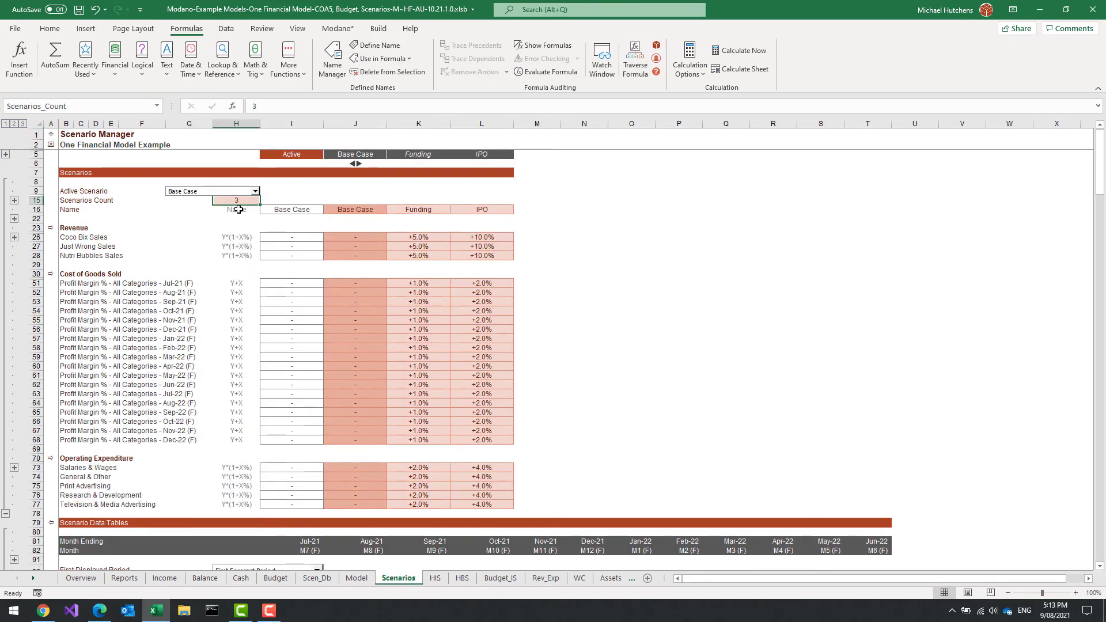
type("4")
key("Return")
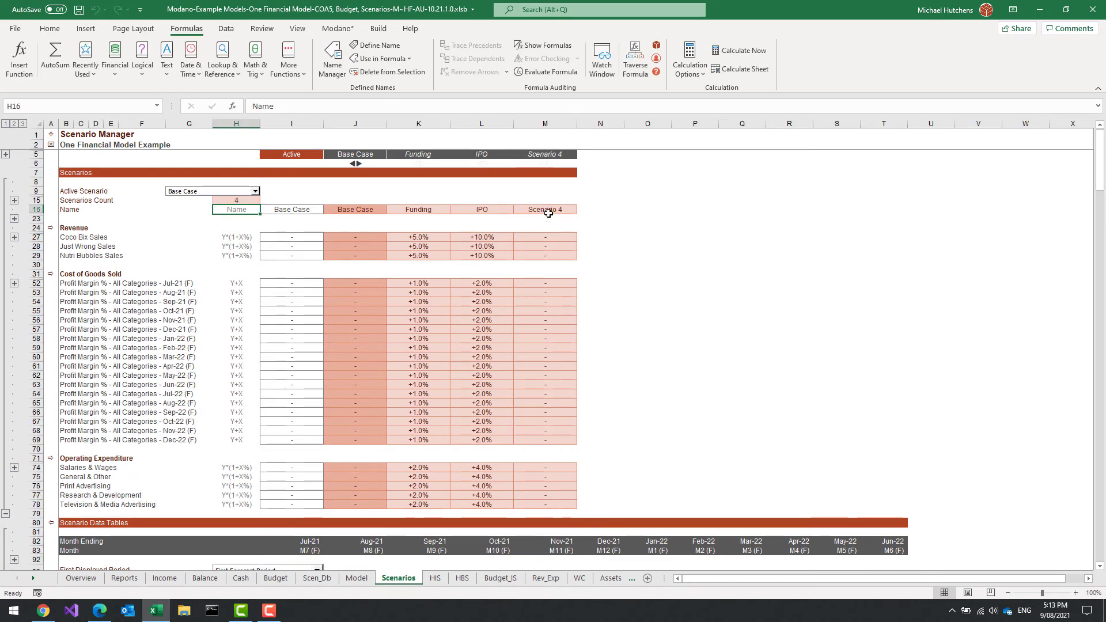
Rename Scenario 4 as Dream.
left_click(551, 211)
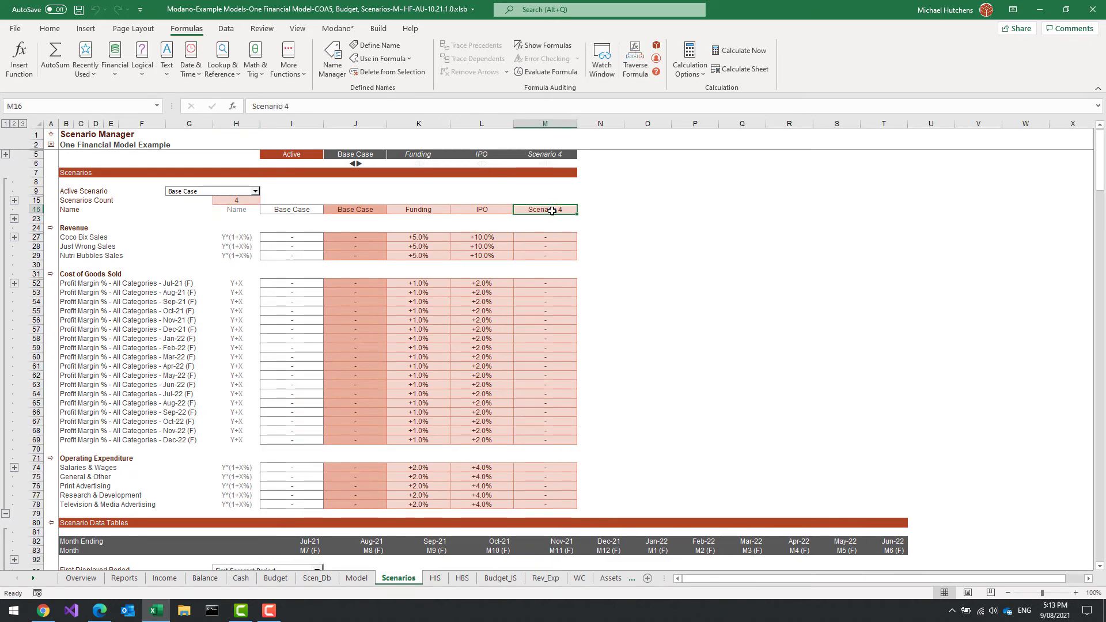
type("Dream")
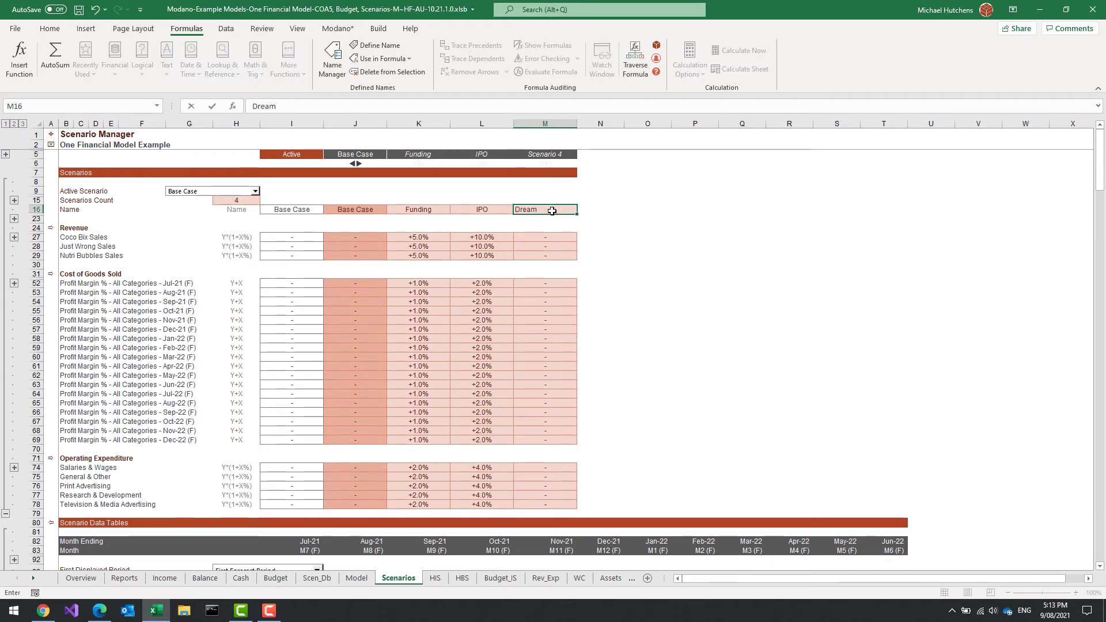
key("Return")
Set the Dream scenario's revenue changes to 20% for Coco Bix, Just Wrong and Nutri Bubbles Sales.
key("ctrl+Down")
key("shift+Down")
key("shift+Down")
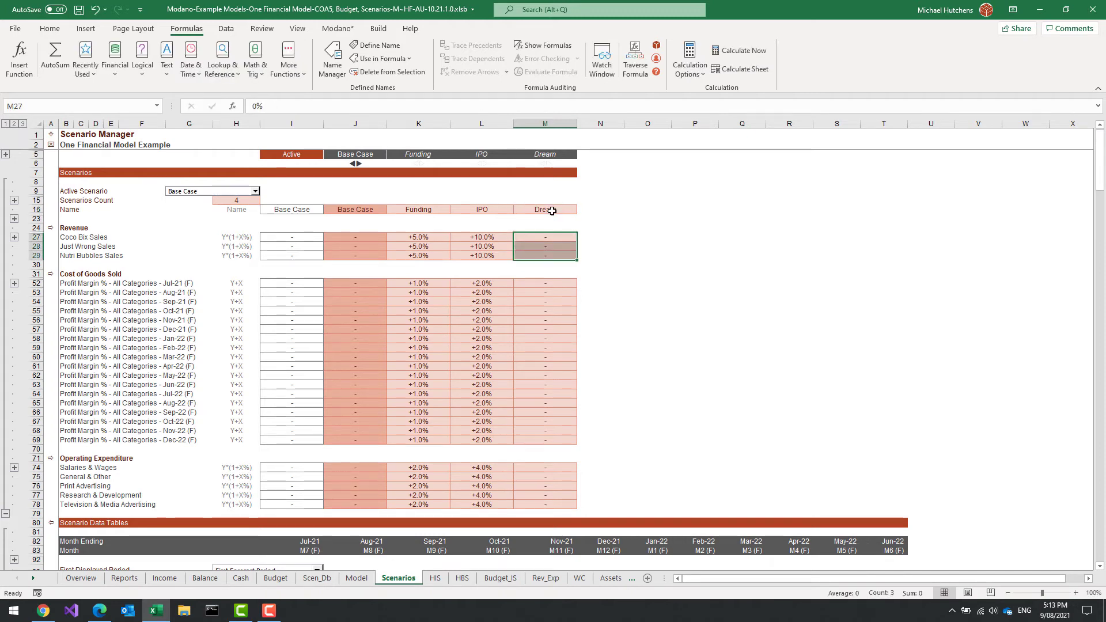
type("20")
key("ctrl+Return")
Set the Dream scenario's profit margin changes to 5% for every forecast month from Jul-21 to Dec-22.
key("ctrl+Down")
key("ctrl+Down")
key("shift+Down")
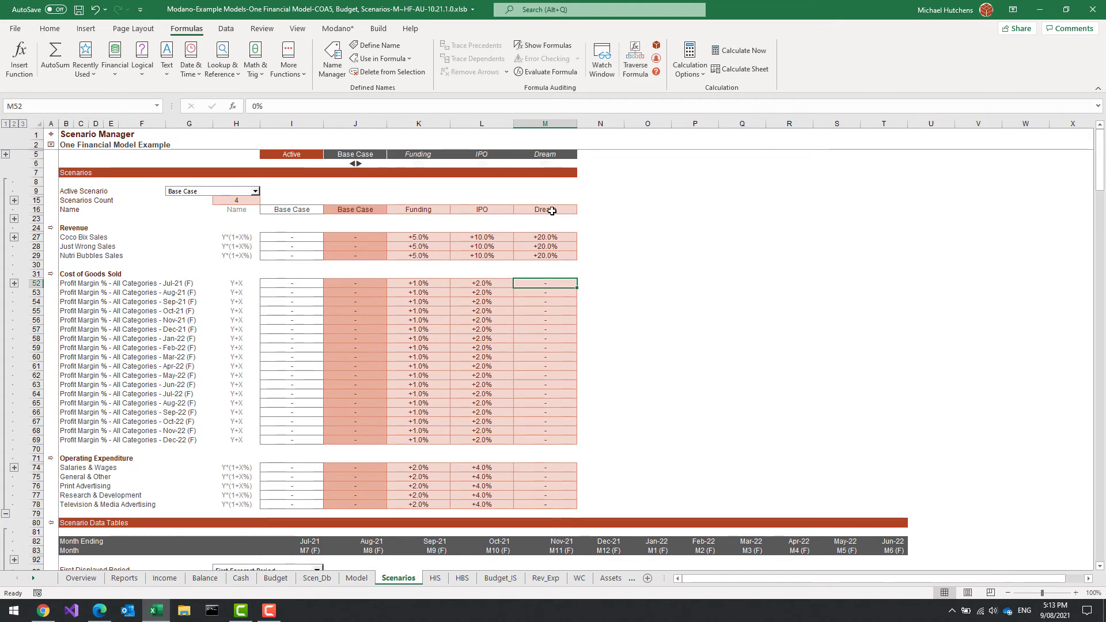
key("ctrl+shift+Down")
type("5")
key("ctrl+Return")
key("Down")
key("Down")
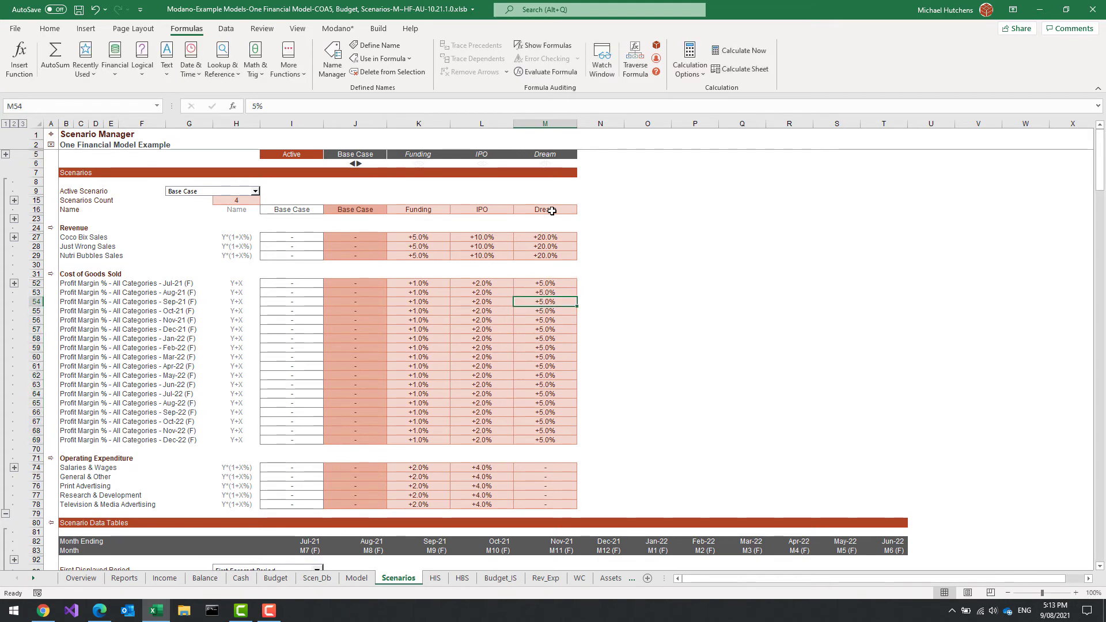
Open the Scenarios Summary and recalculate it to include the Dream scenario's assumptions.
left_click(51, 137)
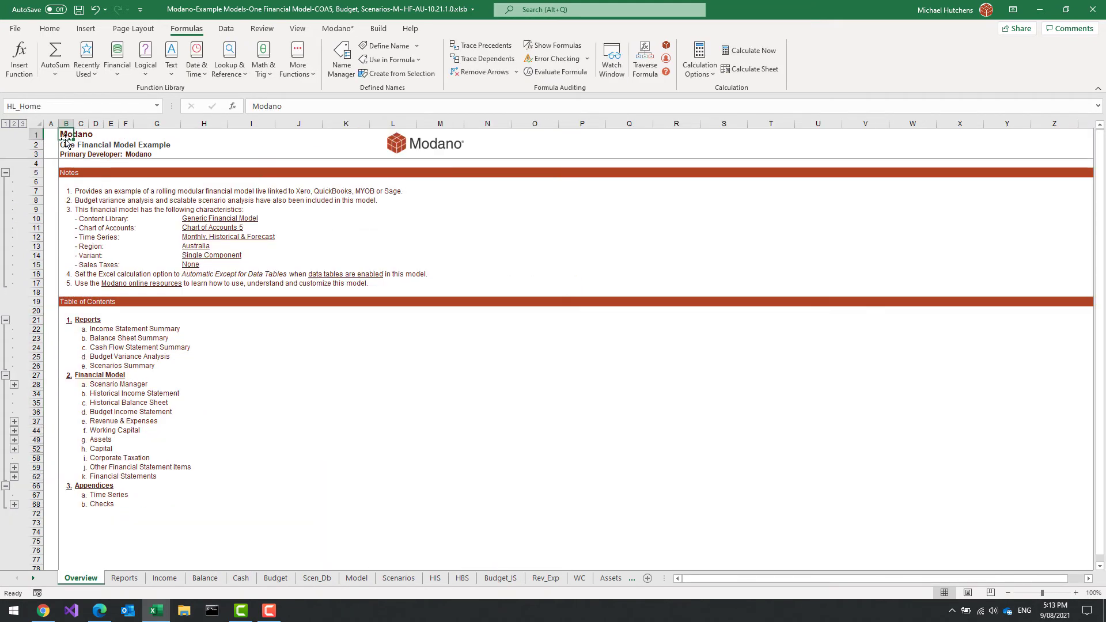
left_click(111, 369)
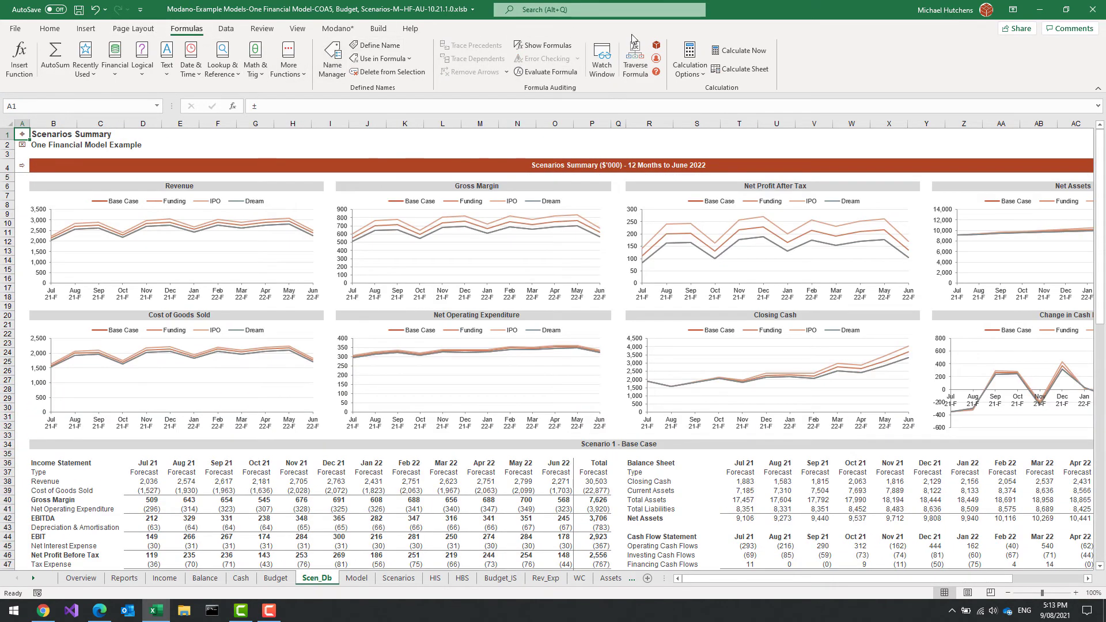
left_click(739, 51)
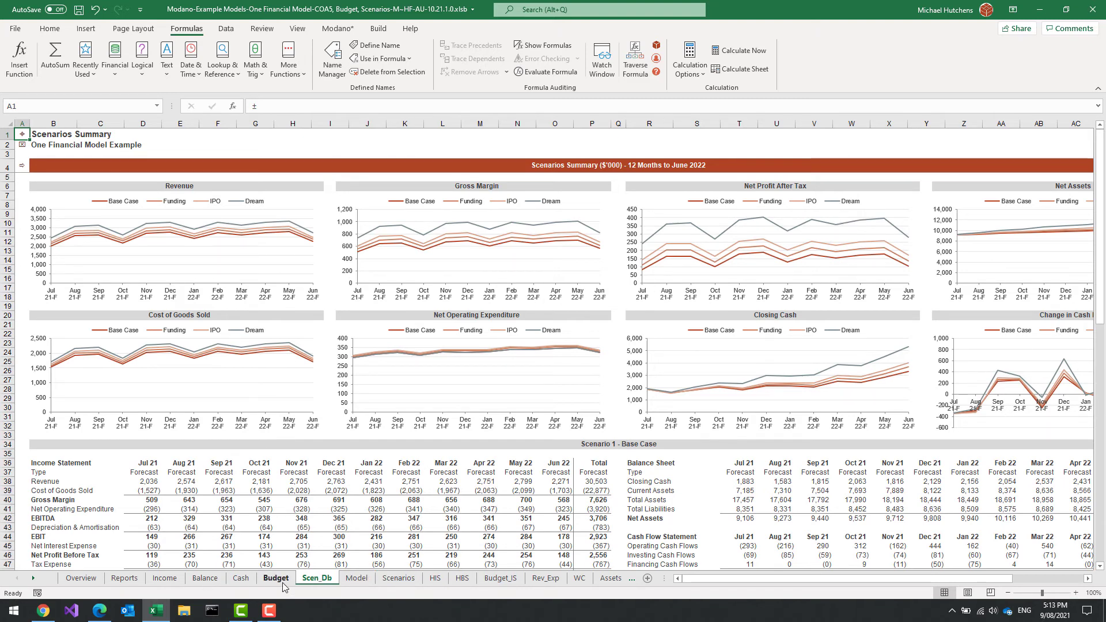
Switch to the Modano website in the browser and open the Scenario Analysis exercise from the account's training list.
left_click(98, 611)
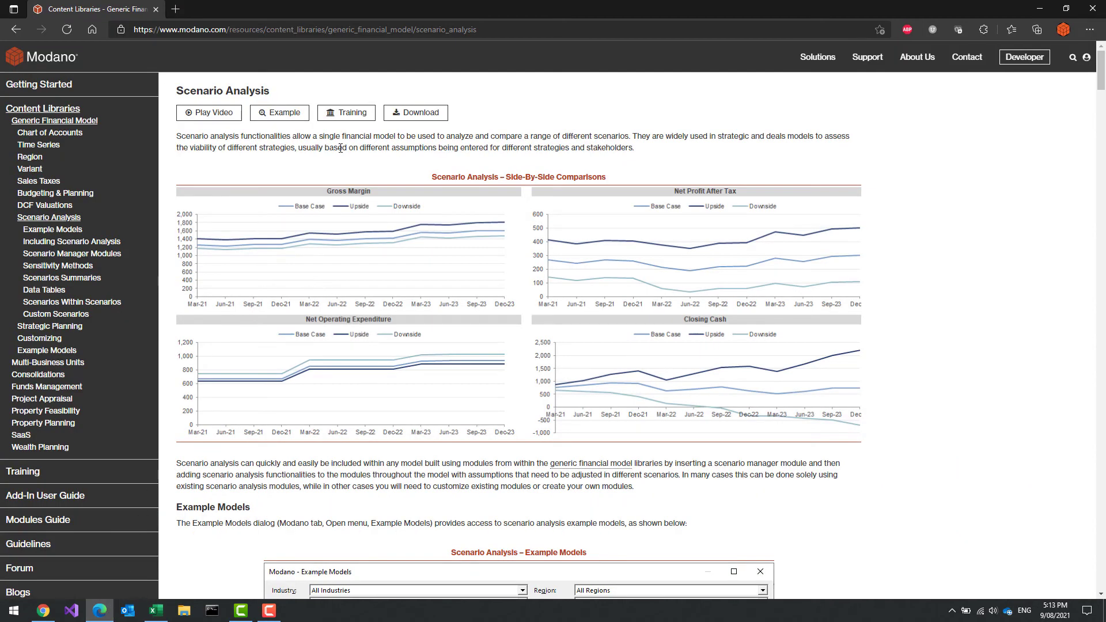
left_click(1087, 57)
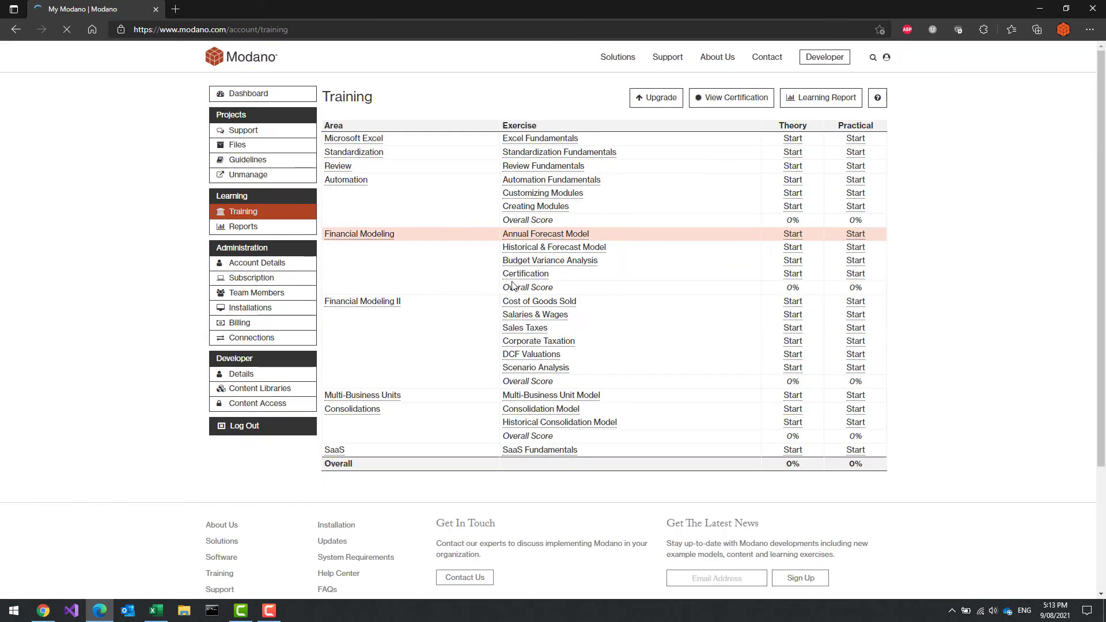
left_click(545, 369)
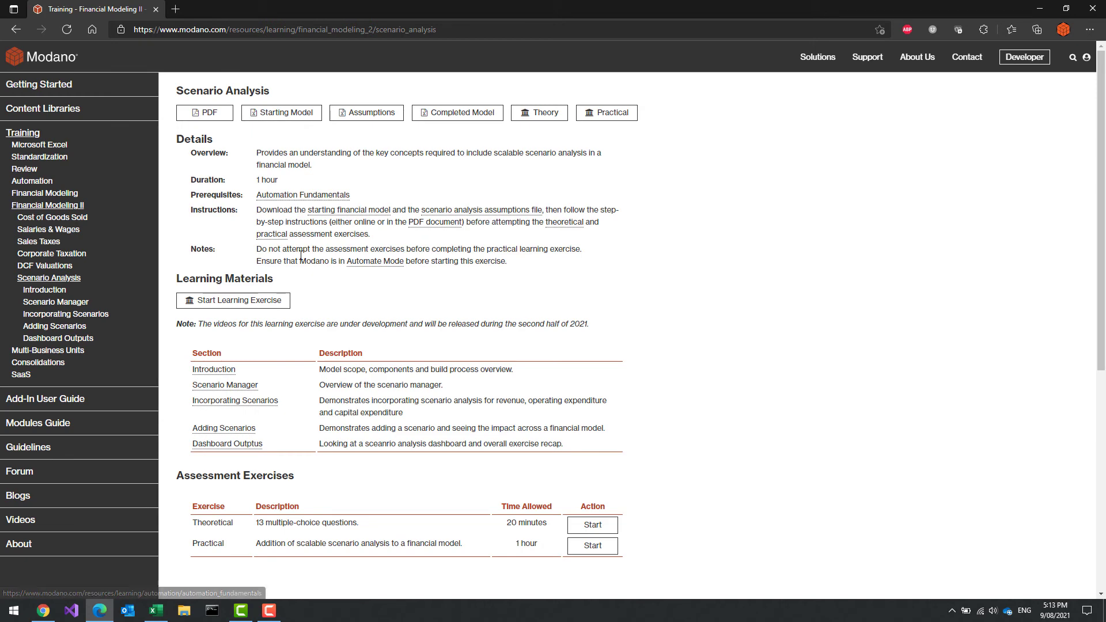
Open the Generic Financial Model guide's Scenario Analysis section and look through its Custom Scenarios instructions.
left_click(35, 109)
left_click(55, 122)
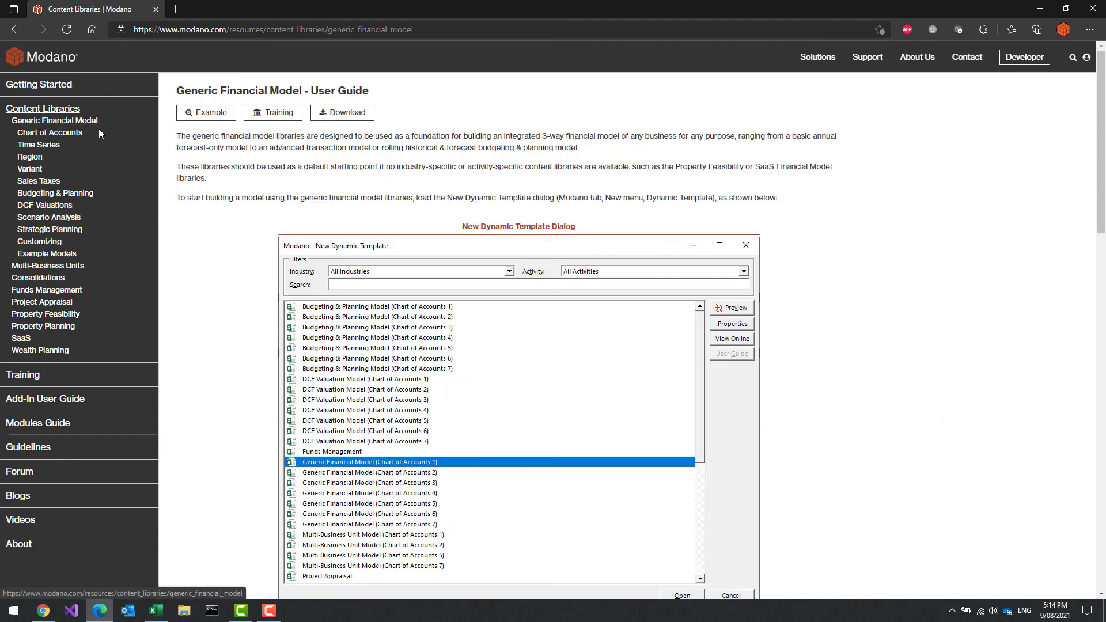
left_click(48, 217)
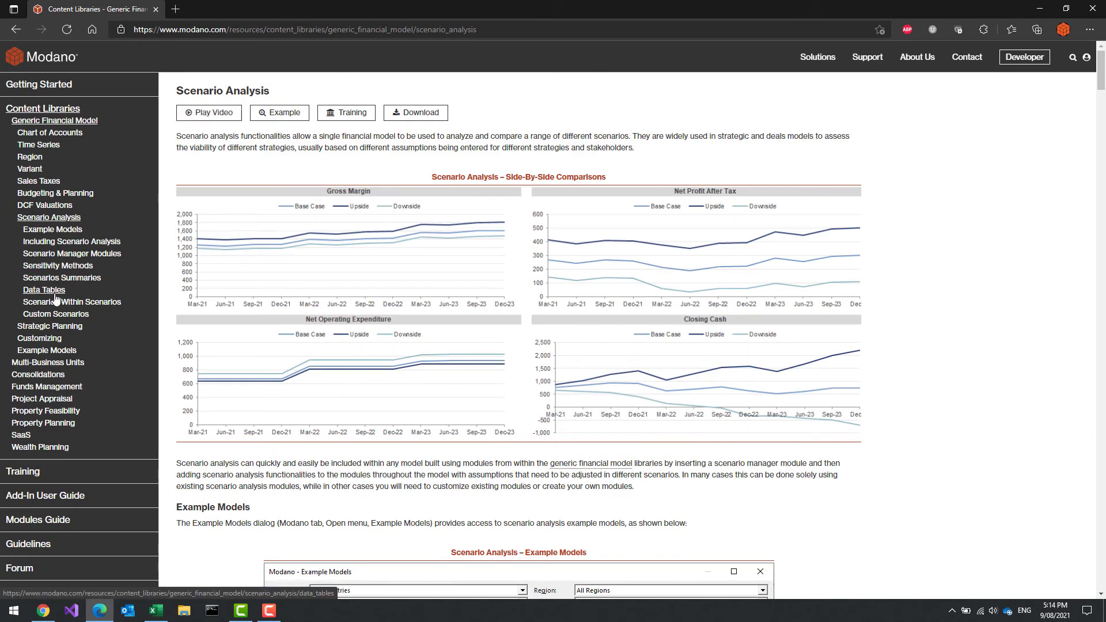
left_click(55, 314)
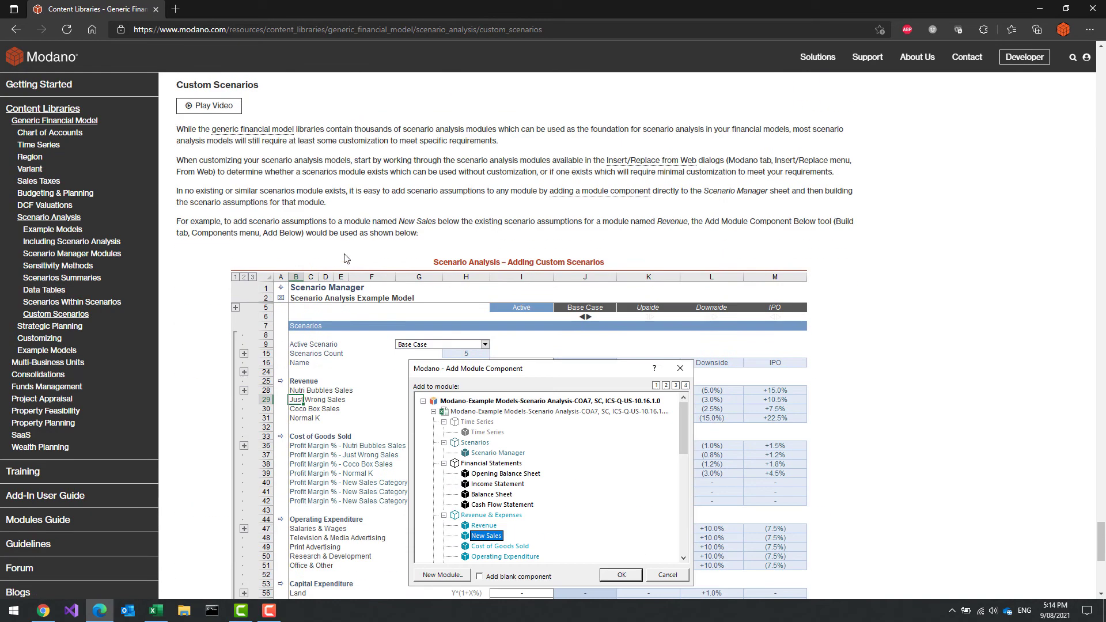
scroll(346, 259, "down", 7)
scroll(470, 291, "up", 9)
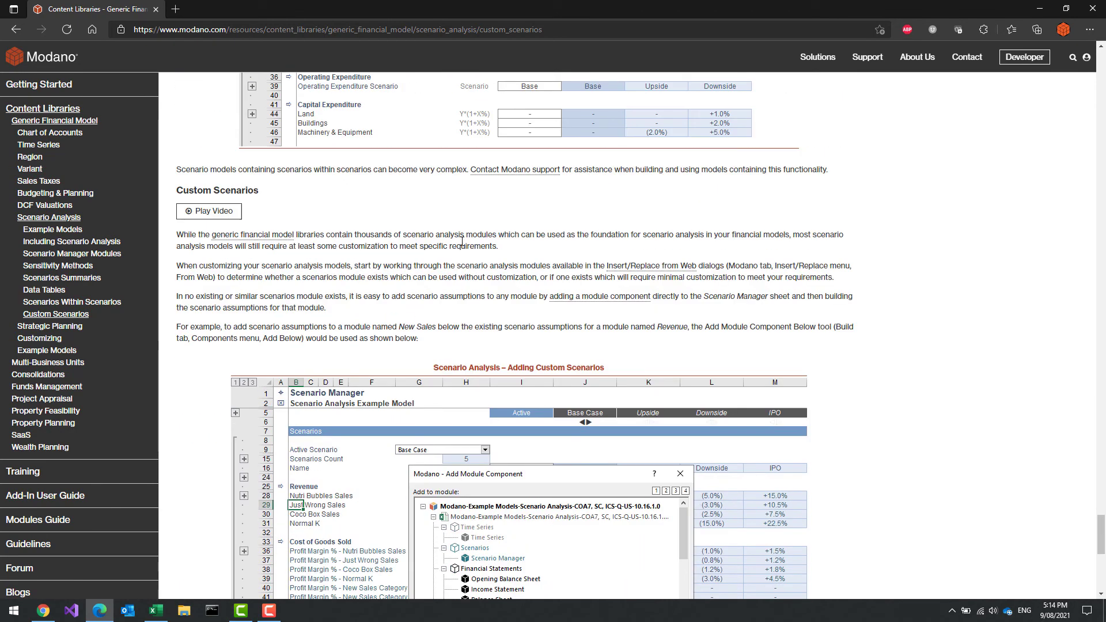